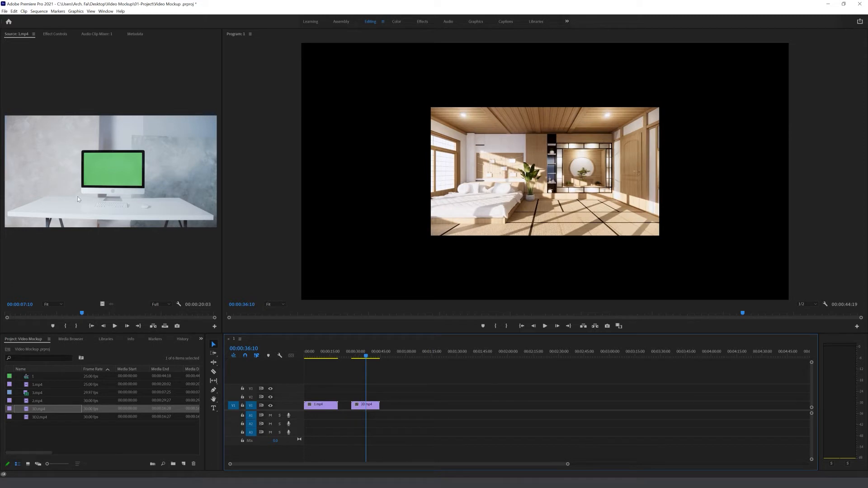
Move the 3D.mp4 clip directly against the end of 1.mp4 and place the playhead at about 00:00:03:20.
left_click_drag(361, 406, 348, 406)
left_click_drag(316, 350, 310, 352)
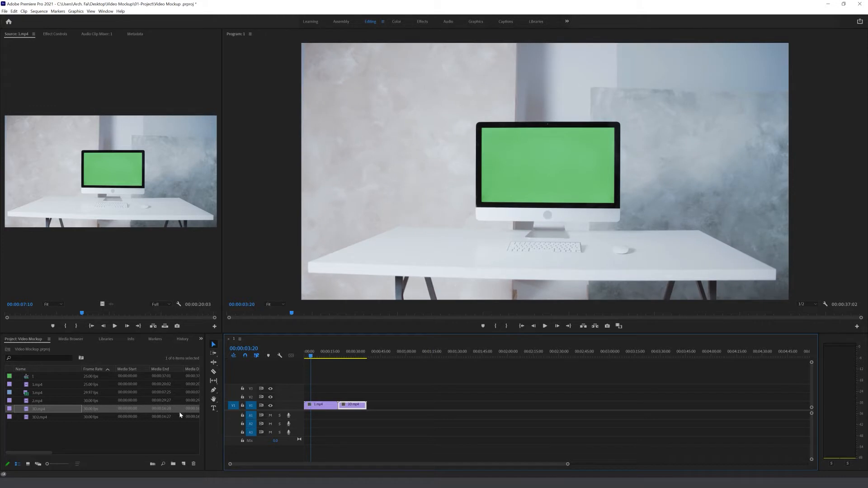
Bring up the Effects library in place of the project files.
left_click(201, 338)
left_click(210, 392)
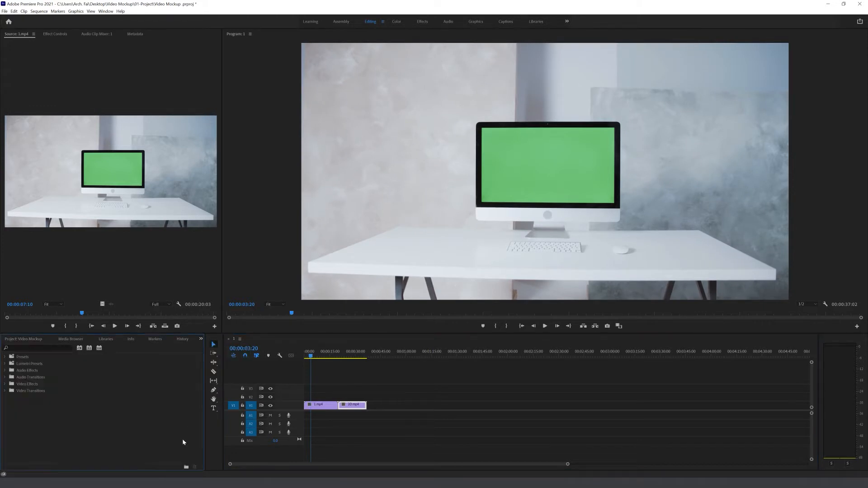
left_click(200, 339)
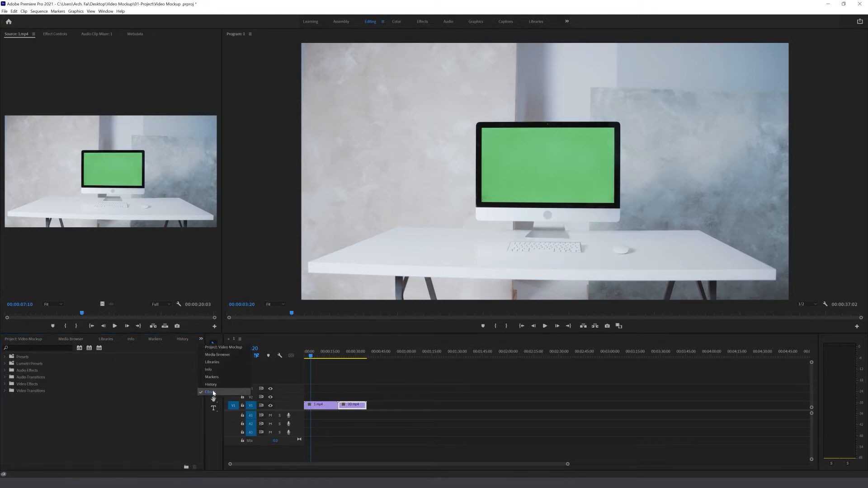
left_click(171, 420)
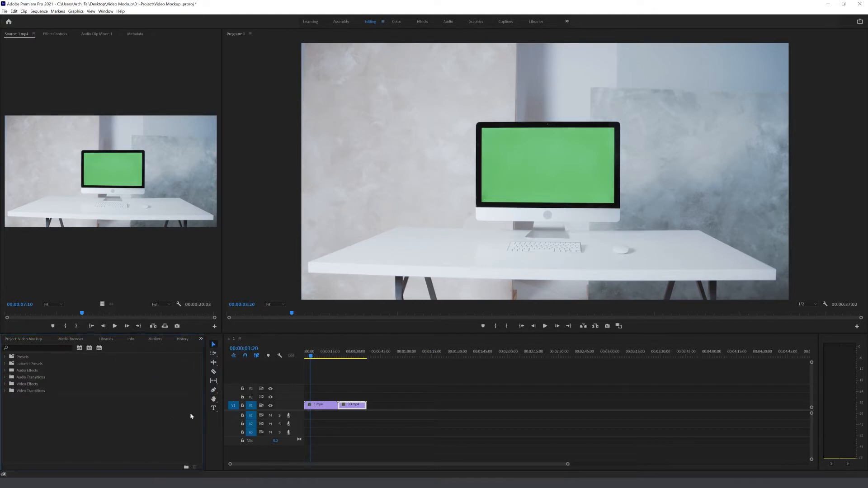
left_click(105, 11)
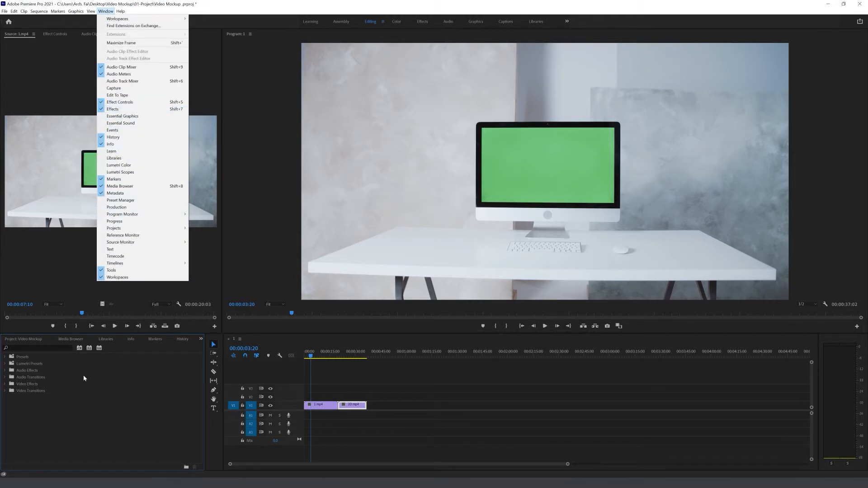
left_click(104, 433)
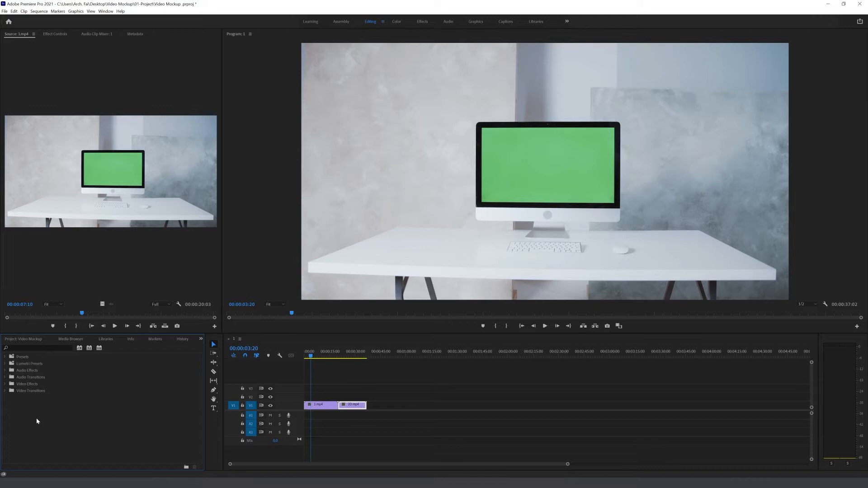
Search the effects for "key" and apply Ultra Key to the 1.mp4 clip.
left_click(30, 351)
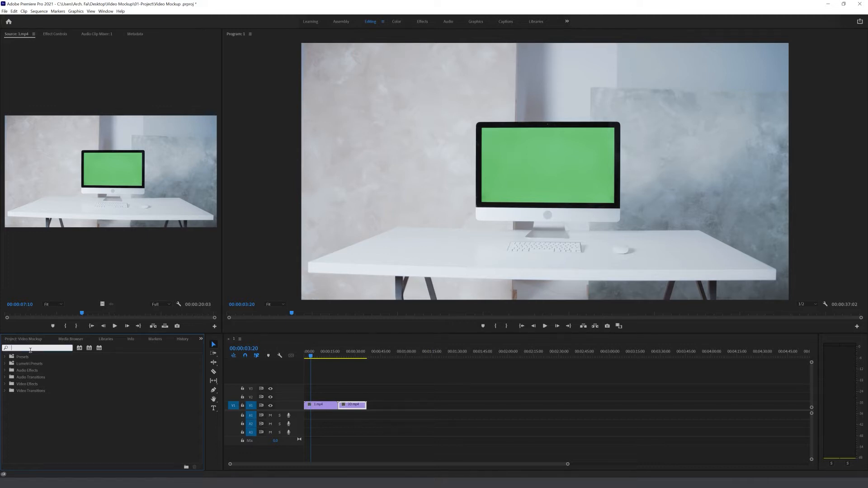
left_click(5, 384)
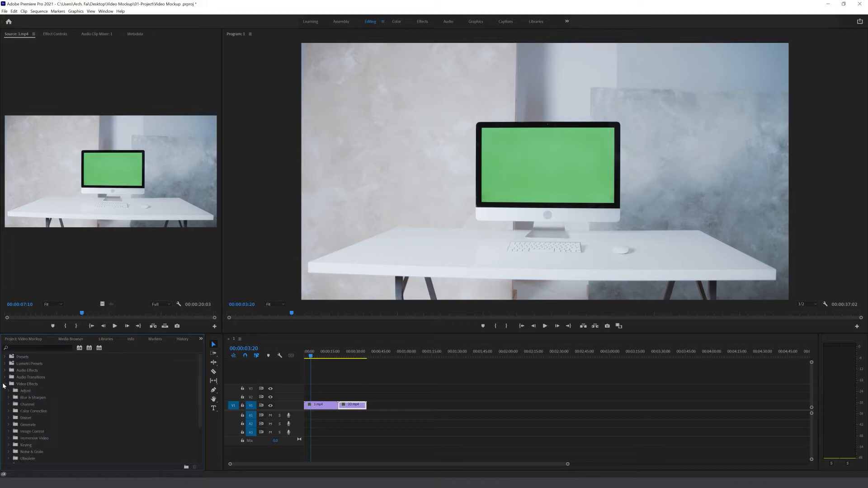
type("key")
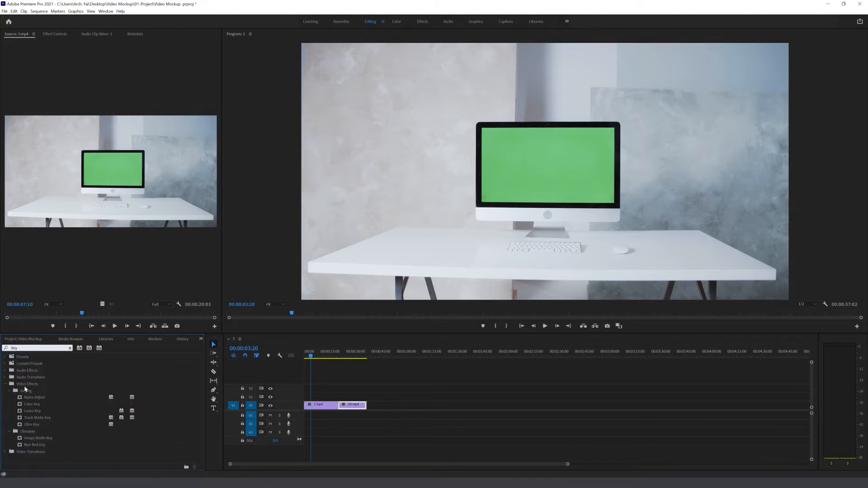
left_click(21, 392)
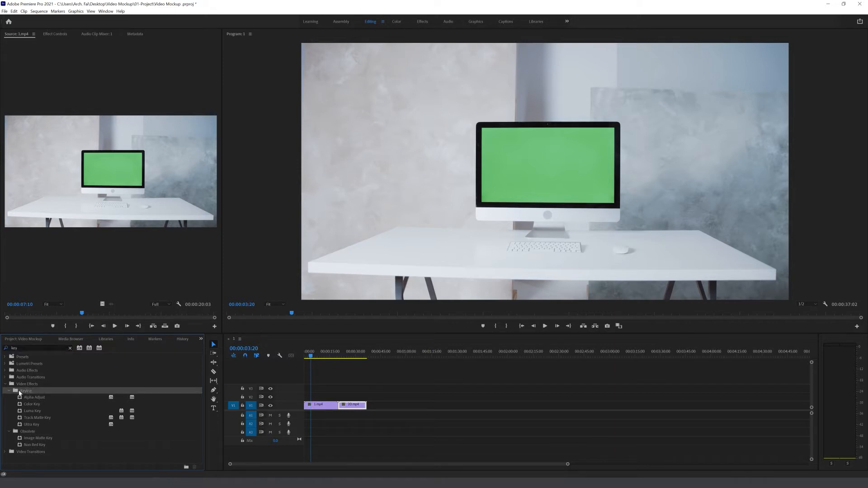
left_click(25, 425)
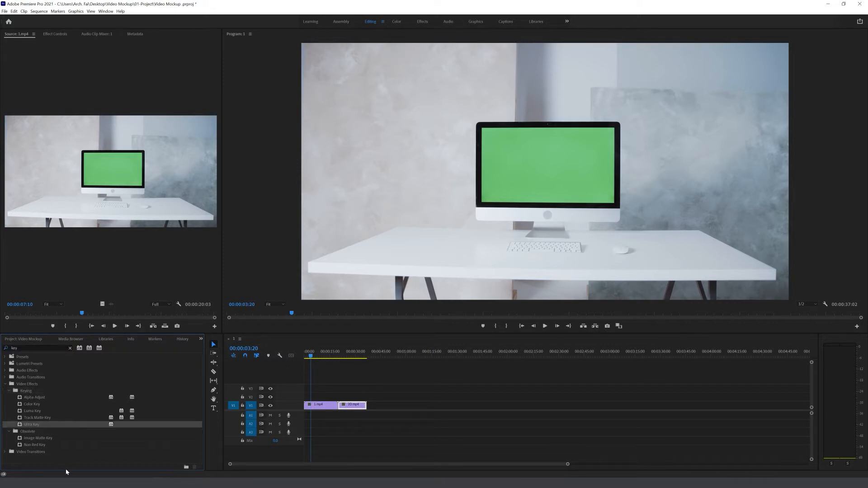
left_click_drag(187, 378, 316, 407)
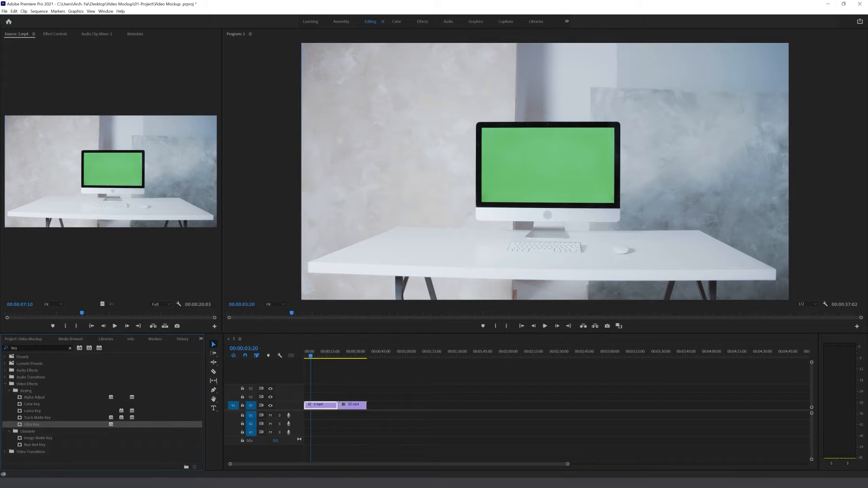
Set the Ultra Key colour of 1.mp4 by sampling the green monitor screen near the start of the sequence.
left_click(315, 393)
key("space")
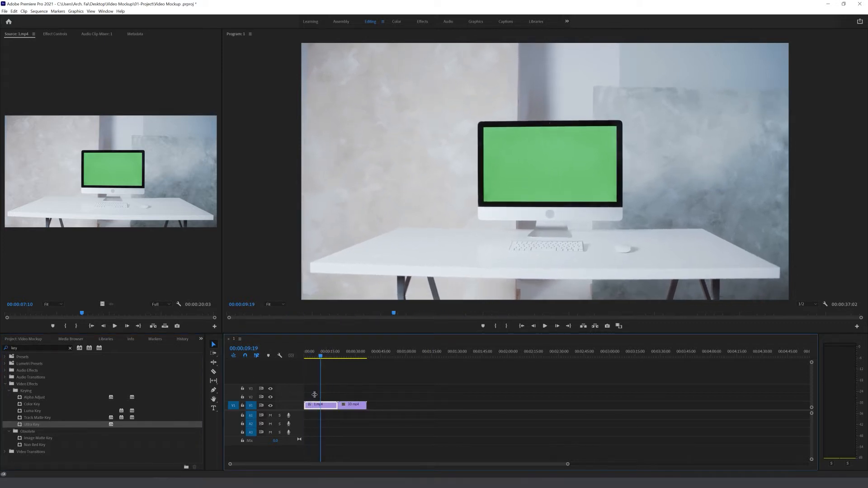
key("Home")
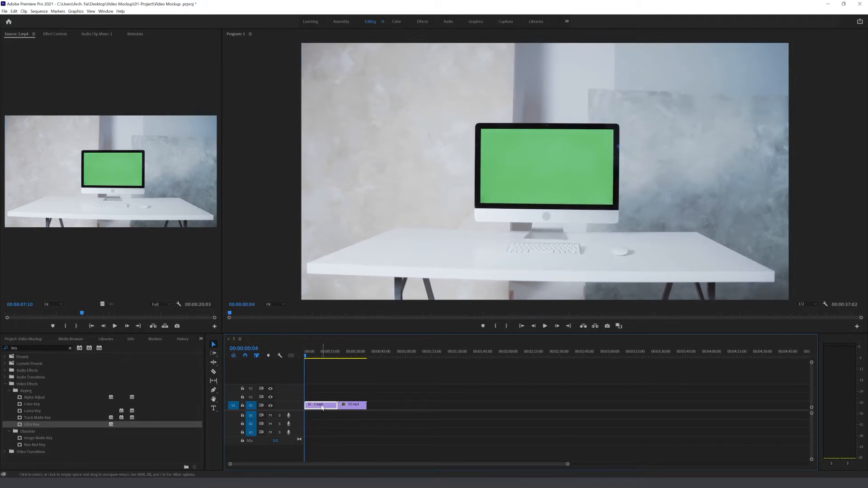
left_click(56, 35)
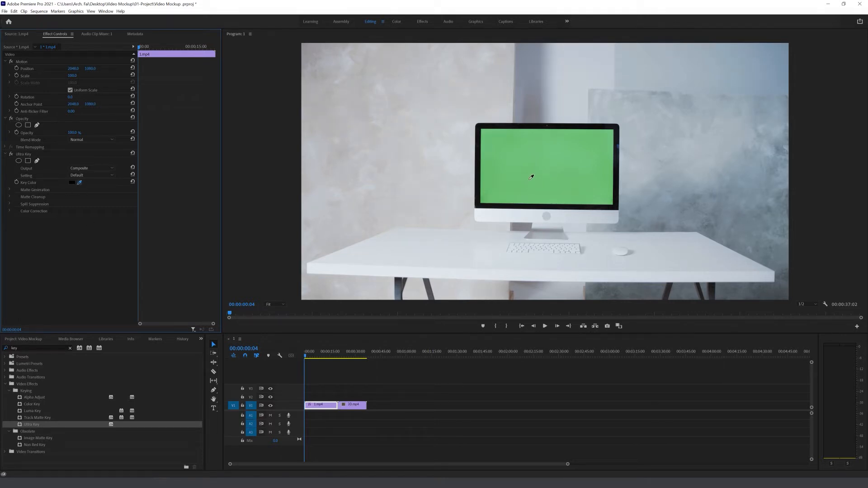
left_click(553, 168)
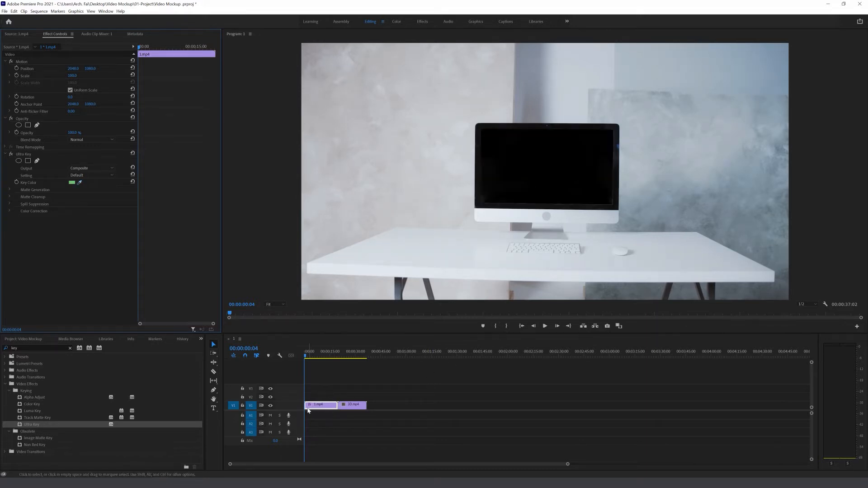
Stack 1.mp4 on V2 over 3D.mp4 on V1 at the sequence start, trimmed to the same length, and preview it.
left_click_drag(312, 405, 332, 397)
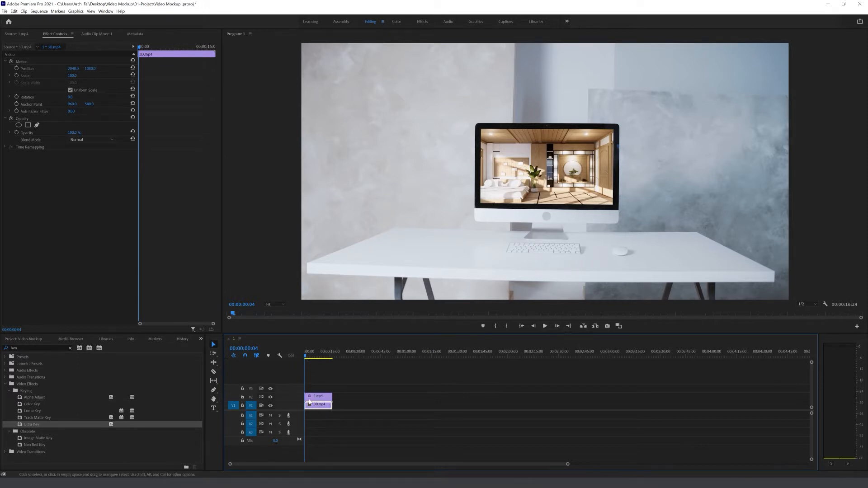
left_click(545, 326)
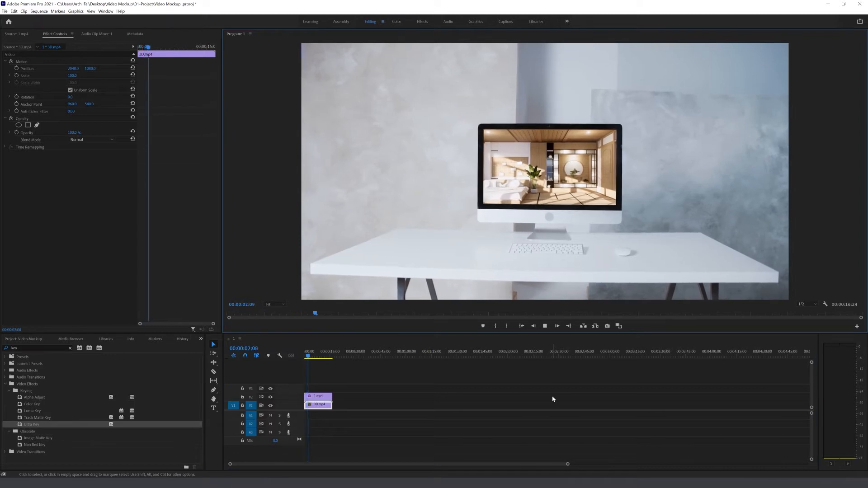
left_click(544, 326)
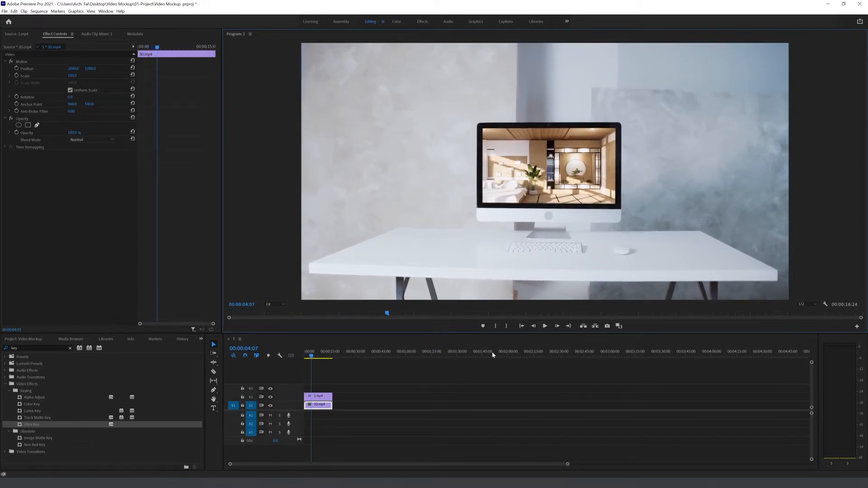
Scale 3D.mp4 to 73, shift it slightly left to fit the monitor, and play the composite with it beneath 1.mp4.
mouse_move(332, 404)
left_mouse_down()
mouse_move(348, 404)
mouse_move(338, 391)
left_mouse_up()
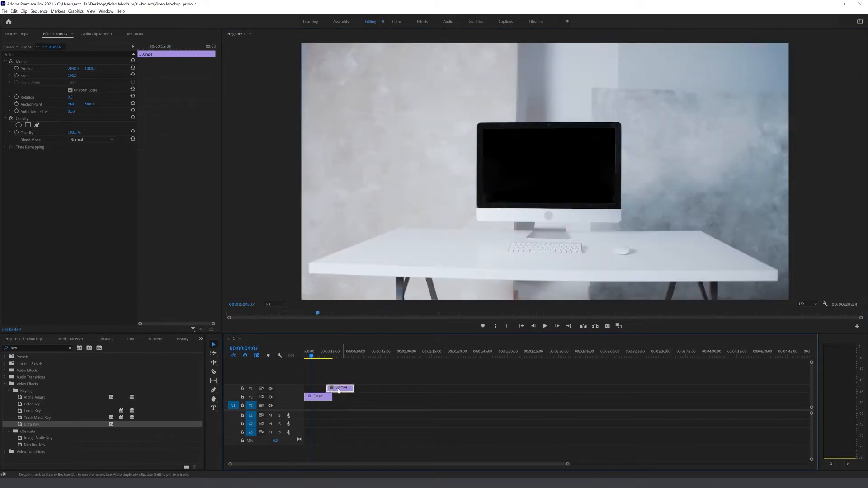
left_click_drag(326, 356, 332, 358)
mouse_move(81, 70)
left_mouse_down()
mouse_move(62, 76)
mouse_move(78, 76)
left_mouse_up()
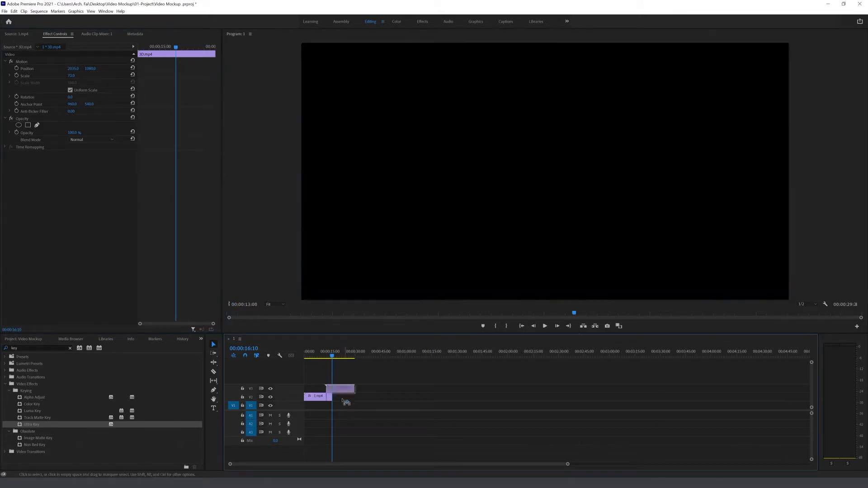
left_click_drag(342, 388, 319, 405)
key("Home")
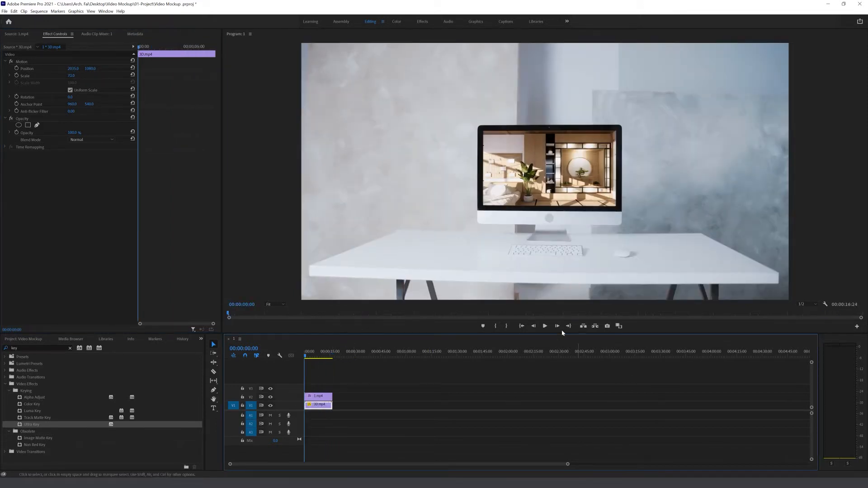
left_click(545, 326)
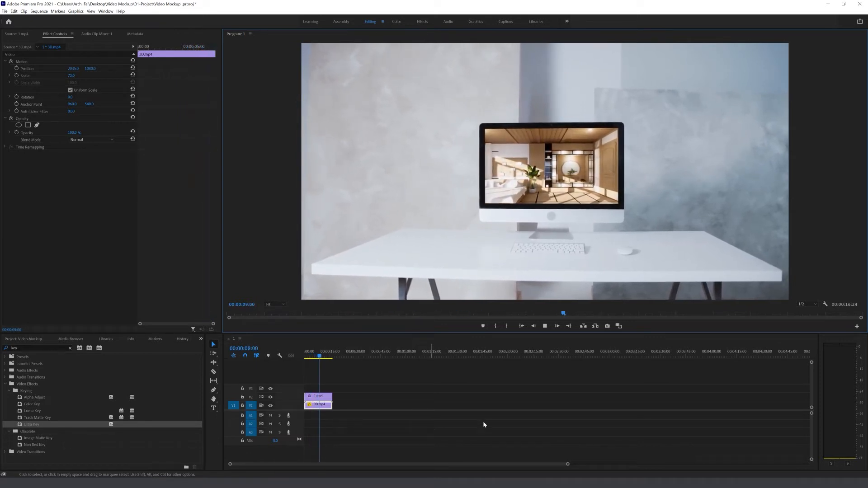
key("space")
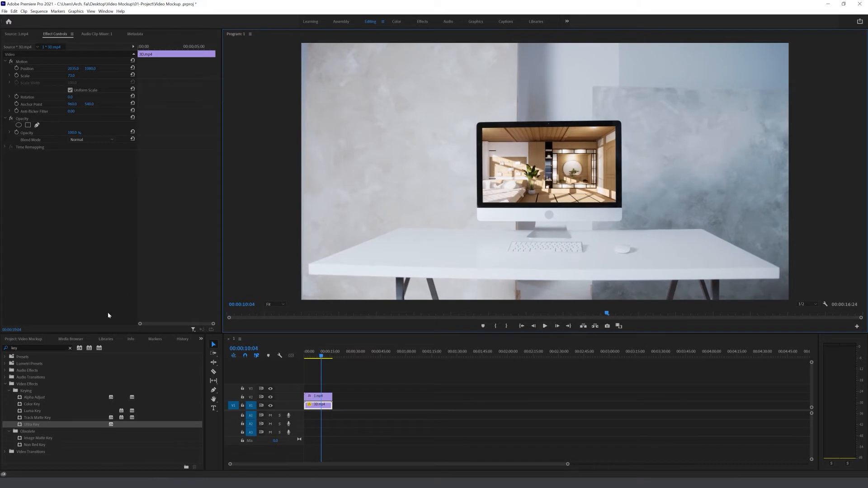
Clear the effects search and add 2.mp4 from the project files to V2, after the first pair of clips.
left_click(69, 349)
left_click(18, 339)
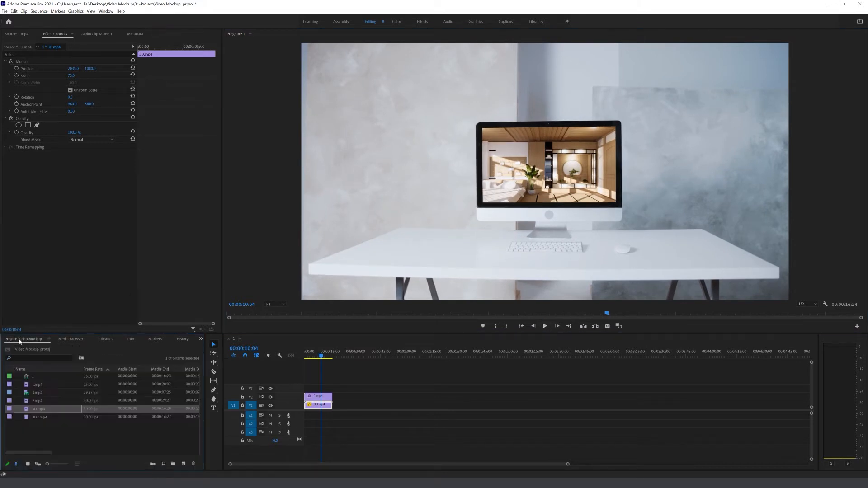
left_click_drag(36, 401, 349, 396)
left_click_drag(351, 358, 377, 358)
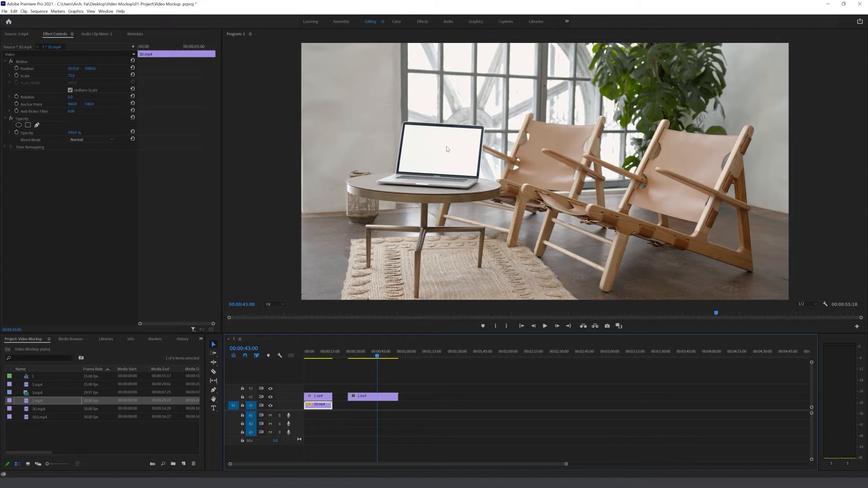
left_click(387, 395)
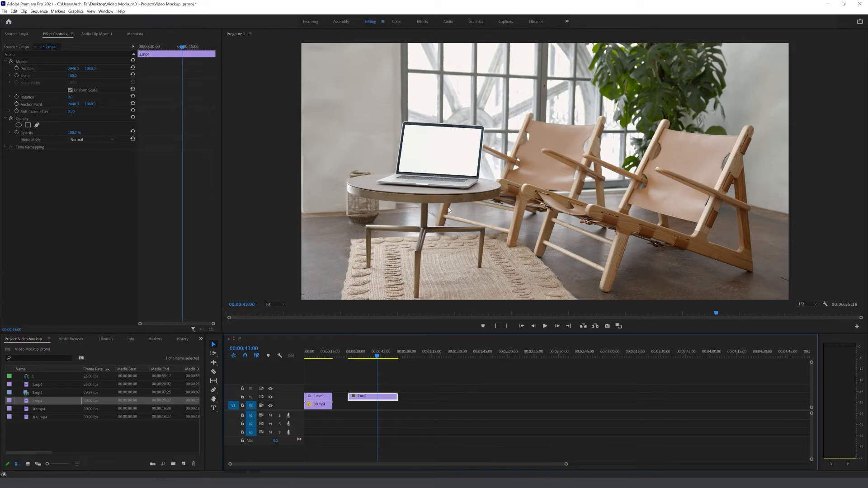
Add 3D2.mp4 from the project files to V3, starting where 2.mp4 ends.
left_click_drag(40, 416, 399, 387)
left_click_drag(398, 356, 408, 357)
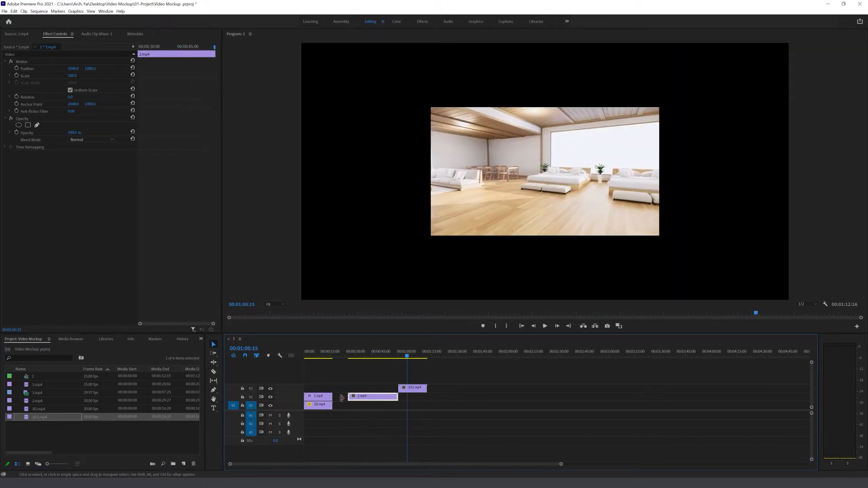
left_click_drag(407, 356, 367, 357)
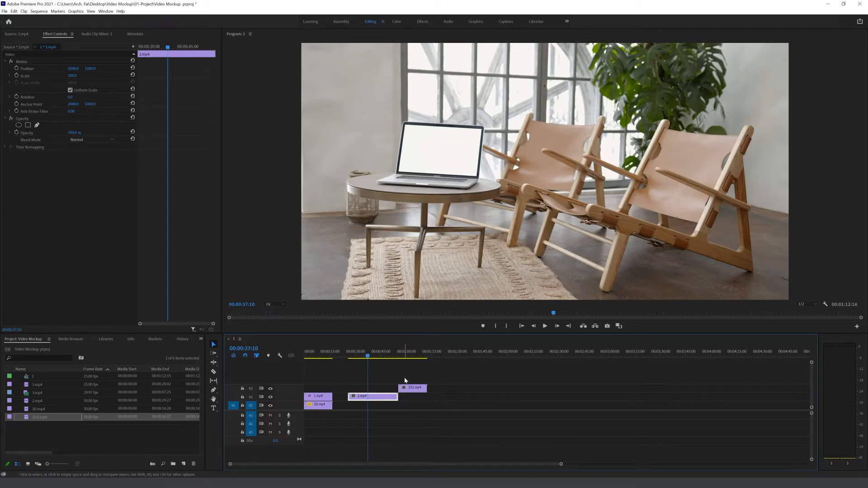
Stack 3D2.mp4 on V2 directly above 2.mp4 on V1 and trim 2.mp4 to the same length.
double_click(406, 389)
left_click_drag(415, 390, 398, 405)
left_click(402, 411)
left_click_drag(399, 406, 376, 406)
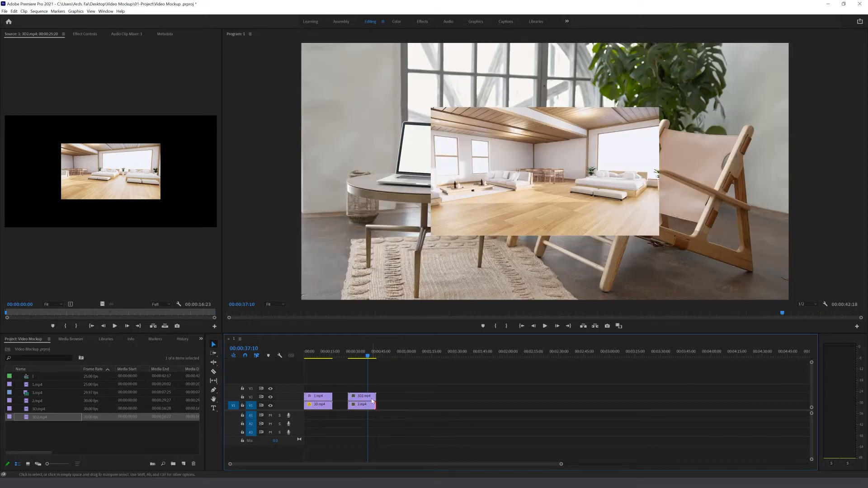
Scale 3D2.mp4 down to 46 and position it over the laptop screen of 2.mp4.
left_click(514, 165)
left_click_drag(533, 193, 449, 173)
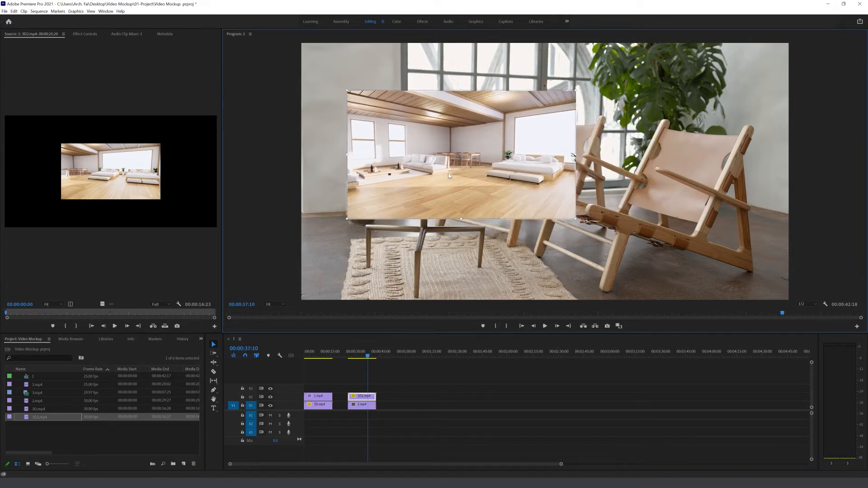
left_click(86, 34)
left_click_drag(73, 68, 49, 80)
left_click_drag(507, 162, 459, 160)
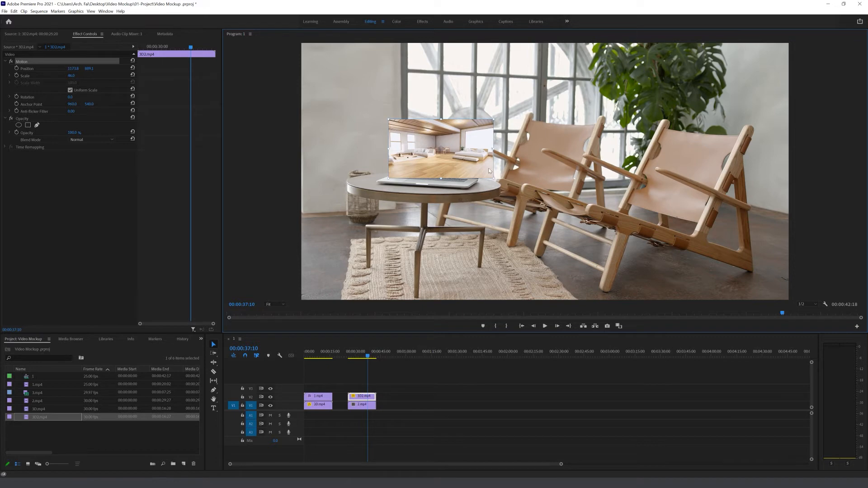
left_click_drag(472, 148, 483, 164)
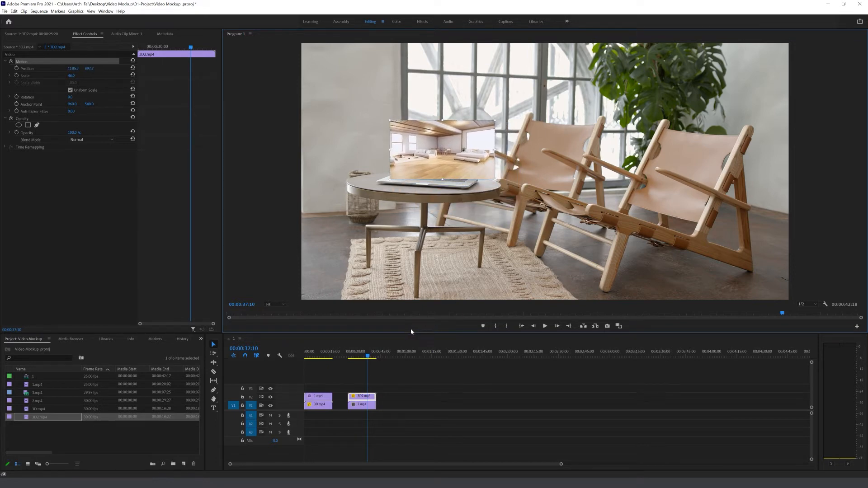
Find the Corner Pin effect by searching for "corne" and apply it to the 3D2.mp4 clip on V2.
left_click(201, 340)
left_click(219, 391)
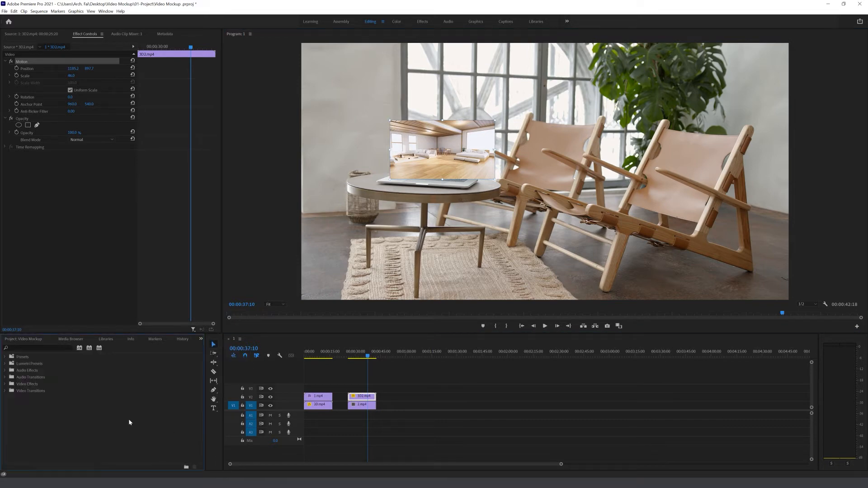
left_click(30, 348)
type("corne")
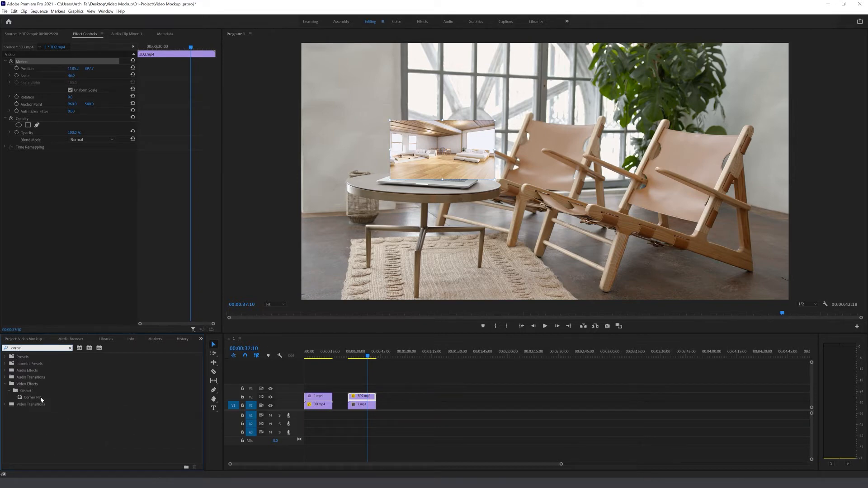
left_click(40, 399)
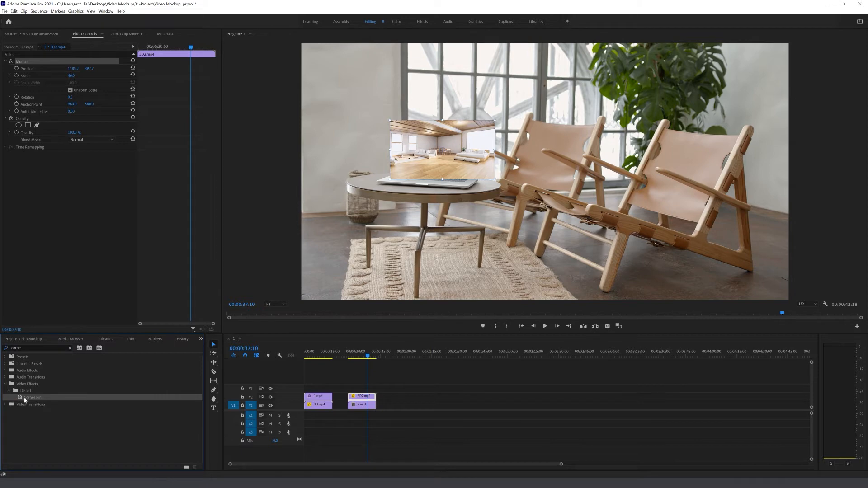
left_click_drag(165, 403, 367, 397)
Move the upper-left Corner Pin point of 3D2.mp4 onto the upper-left corner of the laptop screen.
left_click(364, 356)
left_click(366, 407)
left_click(450, 136)
left_click(456, 147)
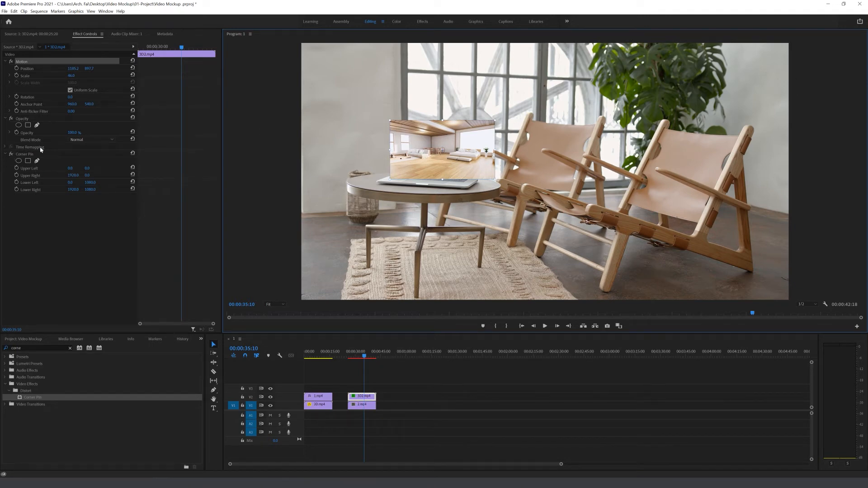
left_click(32, 170)
mouse_move(390, 121)
left_mouse_down()
mouse_move(416, 133)
mouse_move(407, 126)
left_mouse_up()
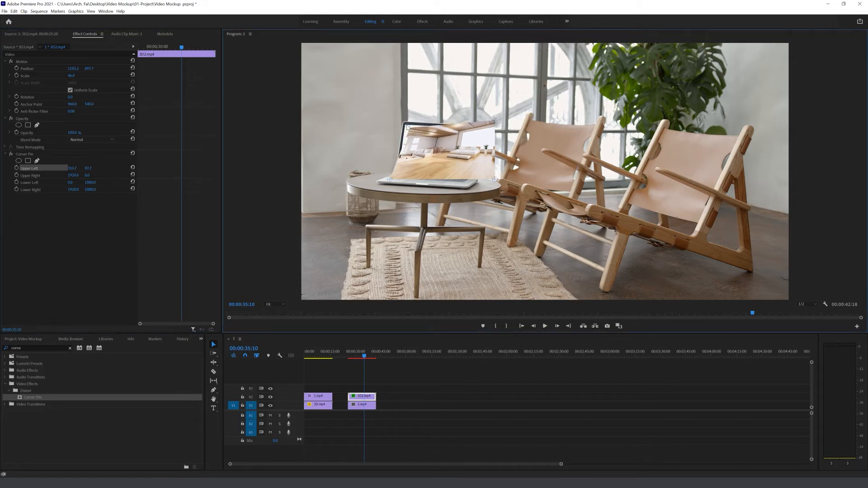
Move the lower-right Corner Pin point of 3D2.mp4 onto the laptop screen's lower-right corner, checking at 100% and 150% magnification.
left_click(272, 304)
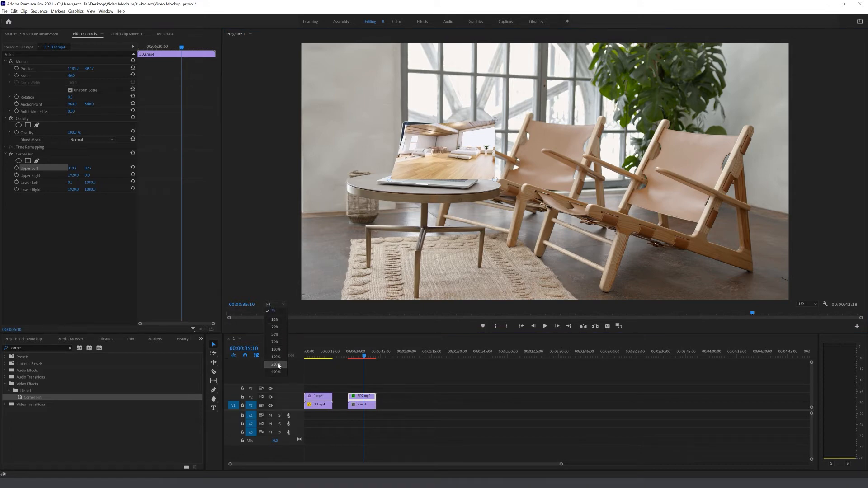
left_click(275, 350)
left_click_drag(451, 191, 419, 182)
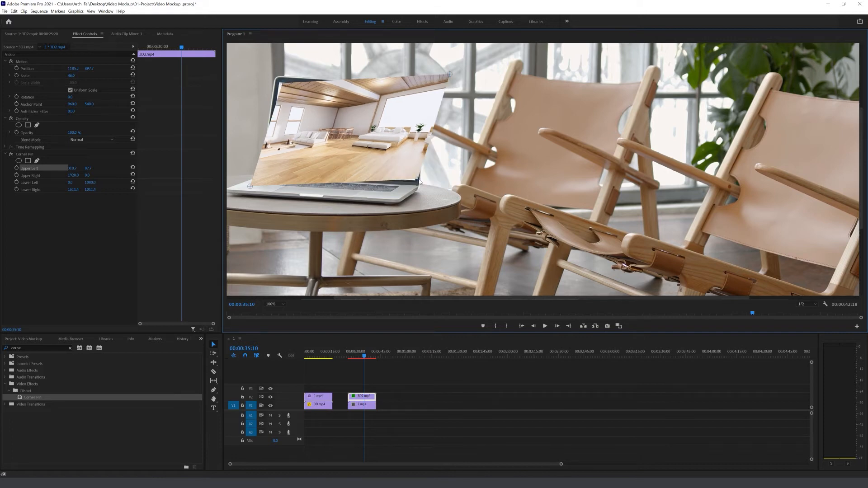
mouse_move(72, 168)
left_mouse_down()
mouse_move(83, 168)
mouse_move(75, 168)
left_mouse_up()
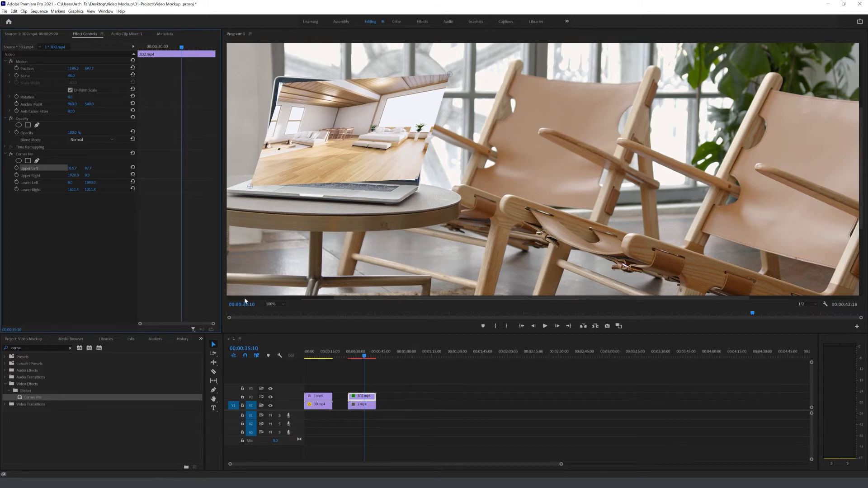
left_click(279, 303)
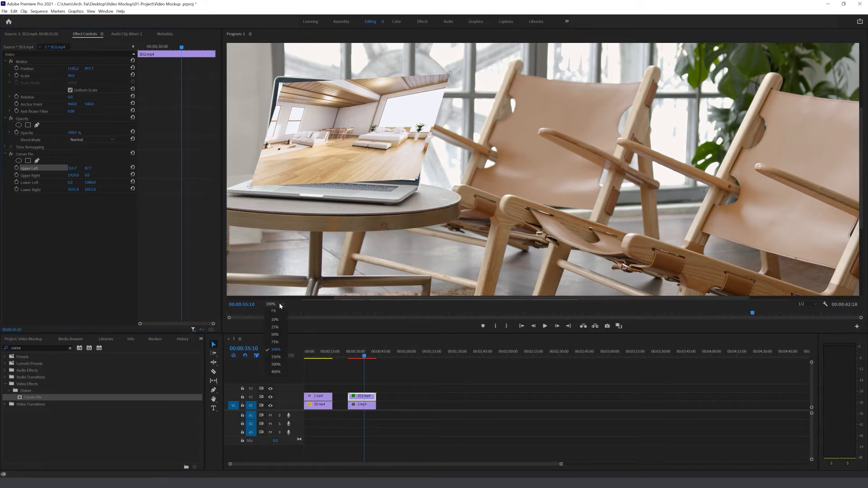
left_click(283, 357)
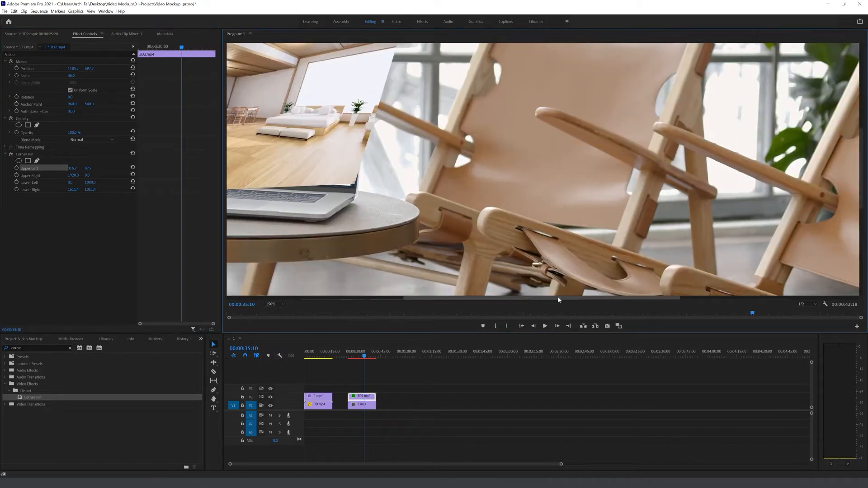
left_click_drag(548, 299, 479, 299)
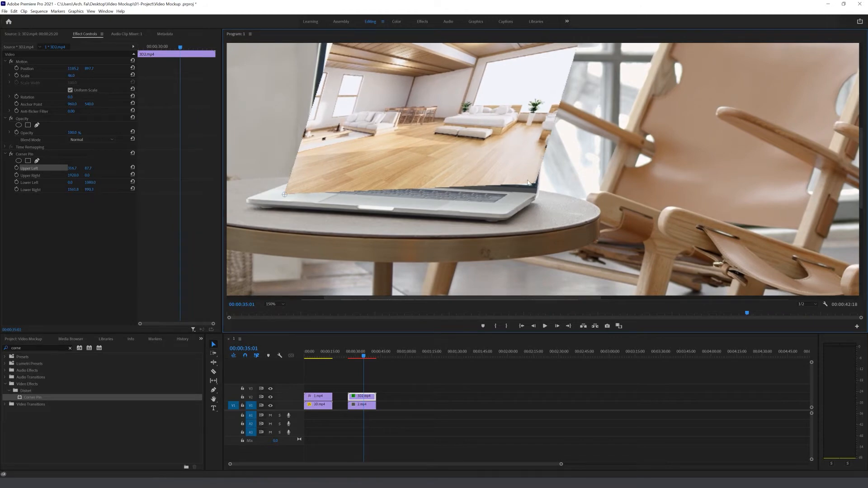
left_click_drag(528, 181, 533, 185)
Pin the lower-left and upper-right corners of 3D2.mp4 to the laptop screen and fine-tune the corner positions to match its edges.
left_click_drag(284, 194, 308, 175)
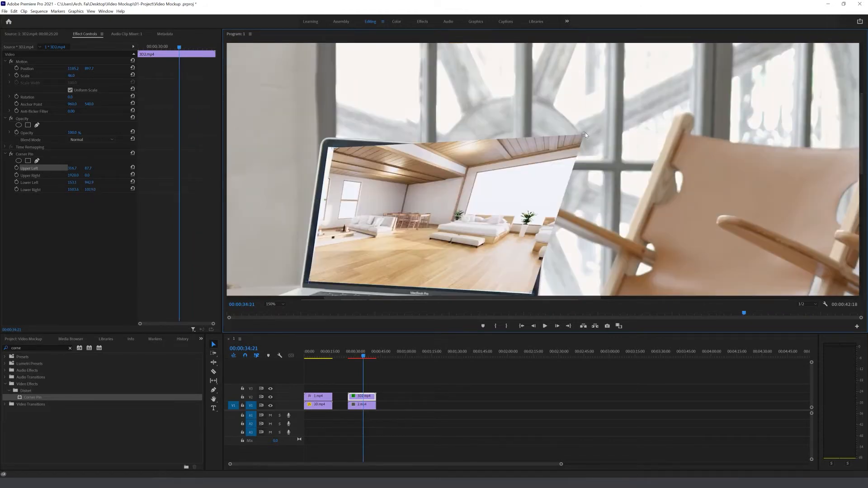
left_click_drag(585, 134, 550, 156)
left_click_drag(331, 146, 330, 148)
key("Right")
key("Right")
left_click_drag(546, 160, 547, 160)
scroll(836, 153, "down", 3)
left_click_drag(532, 217, 532, 219)
Fit the preview to the monitor and play the laptop mockup from near the start of 3D2.mp4.
left_click(349, 358)
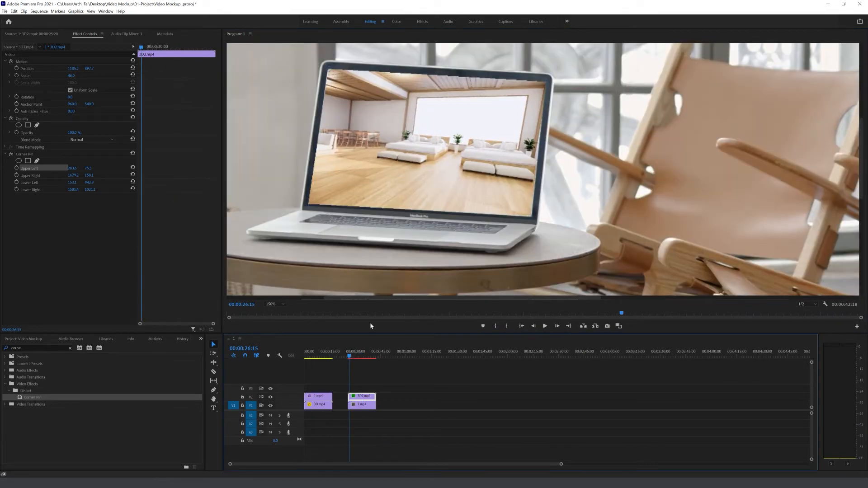
left_click(271, 304)
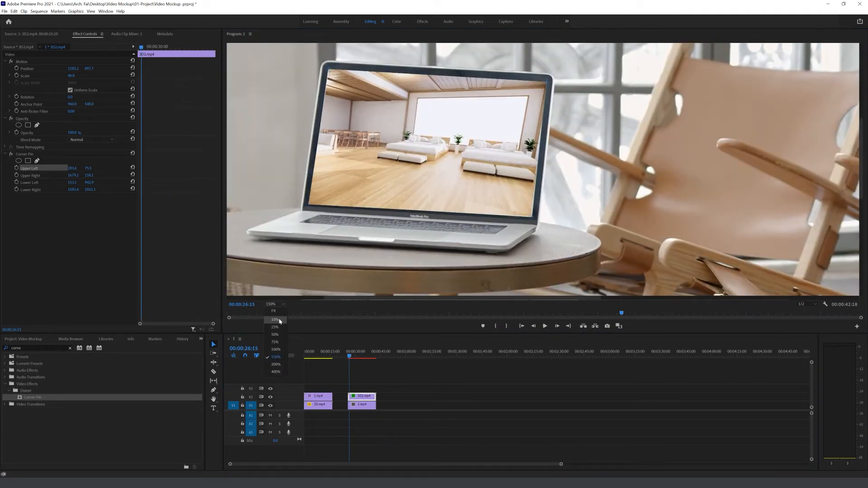
left_click(274, 314)
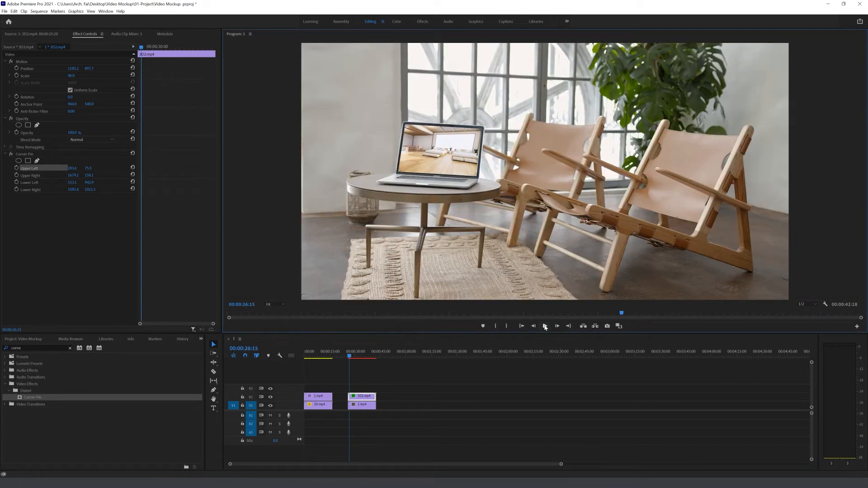
left_click(545, 326)
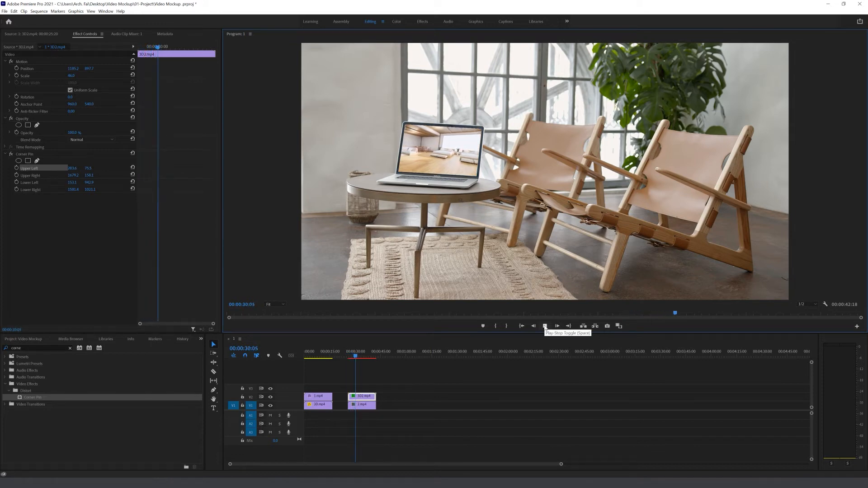
left_click(545, 326)
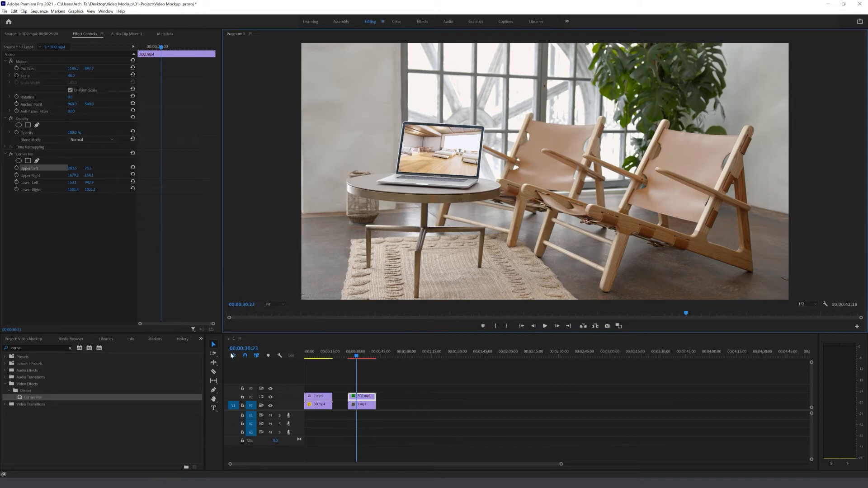
Add 3.mp4 from the project files to V1, after the second pair of clips.
left_click(201, 339)
left_click(224, 347)
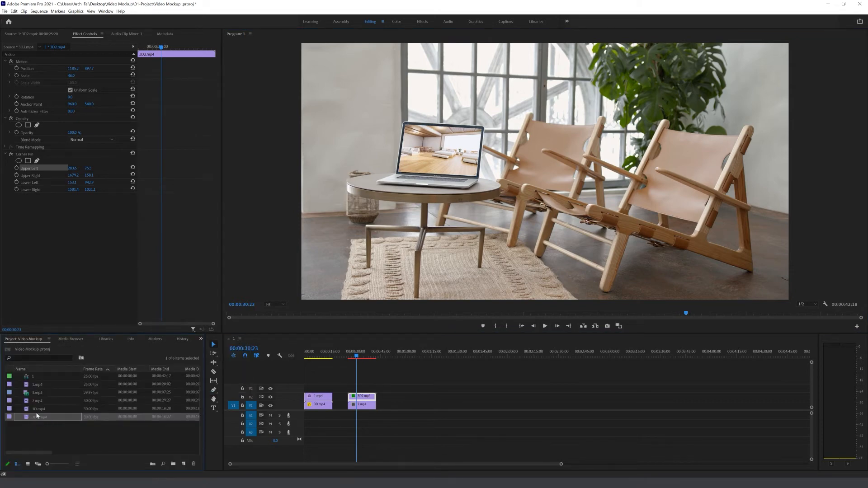
left_click_drag(38, 396, 394, 420)
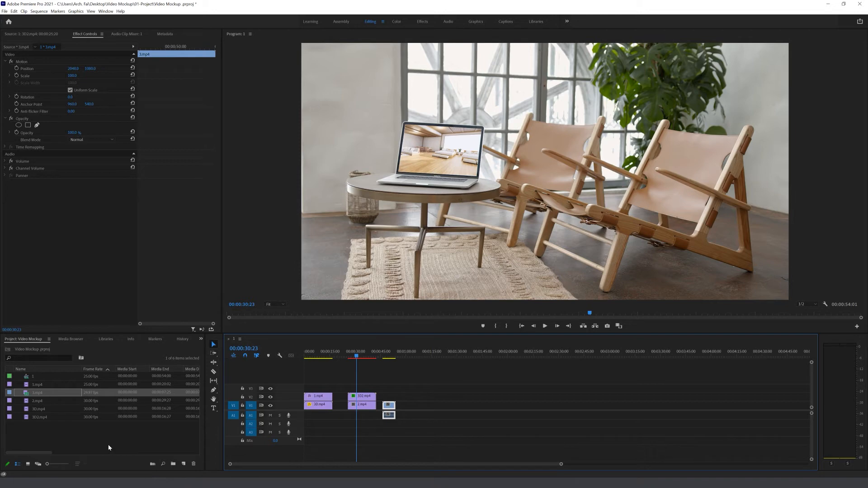
double_click(75, 431)
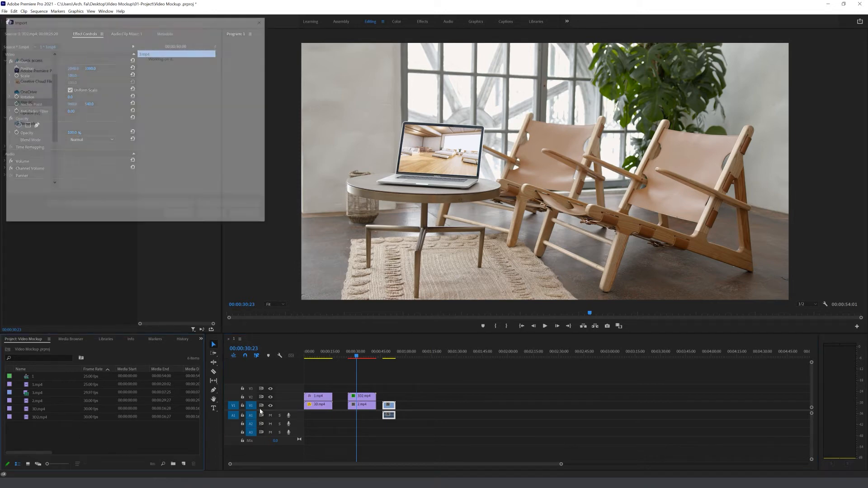
left_click(248, 217)
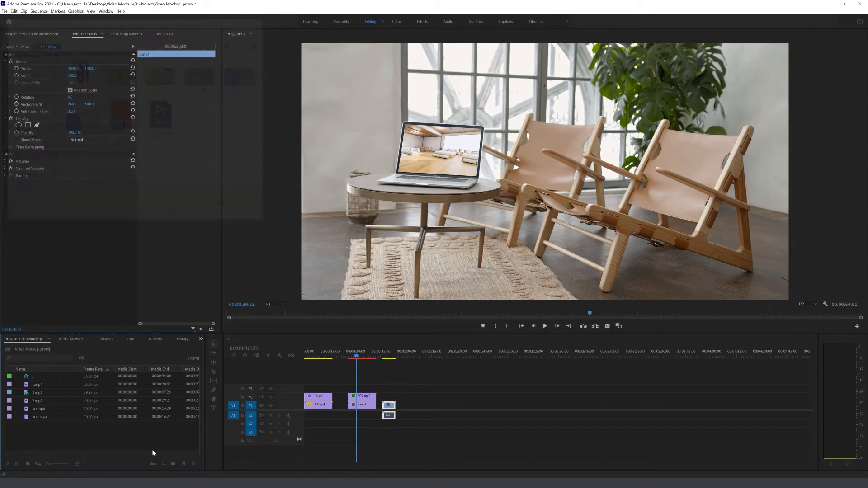
key("ctrl+i")
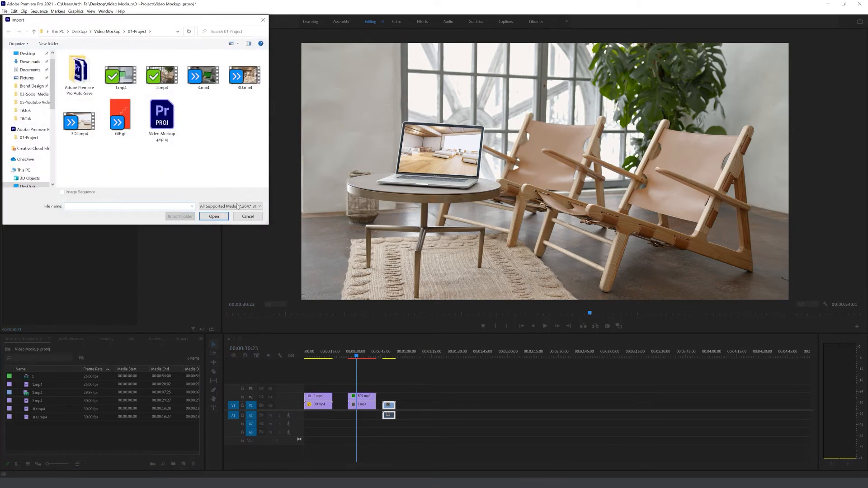
left_click(248, 217)
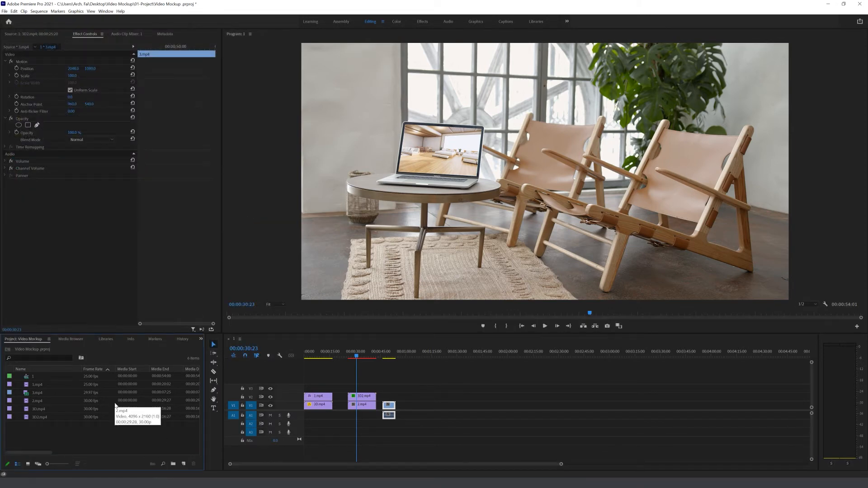
double_click(99, 441)
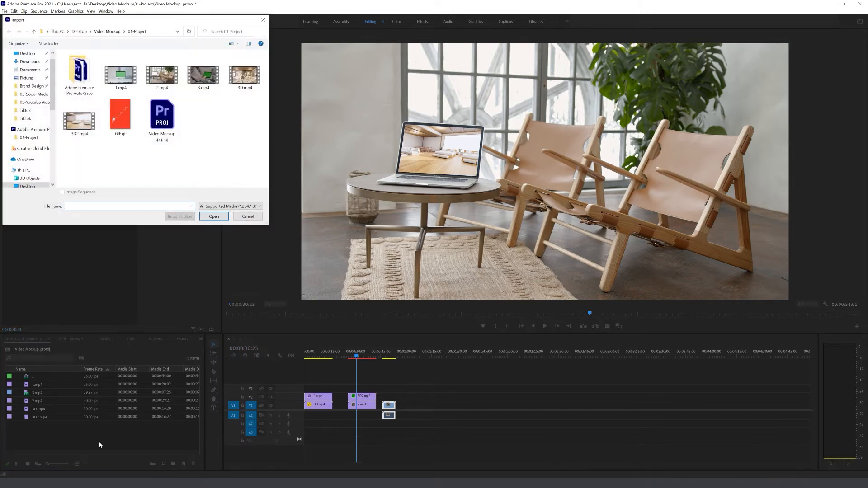
left_click(247, 217)
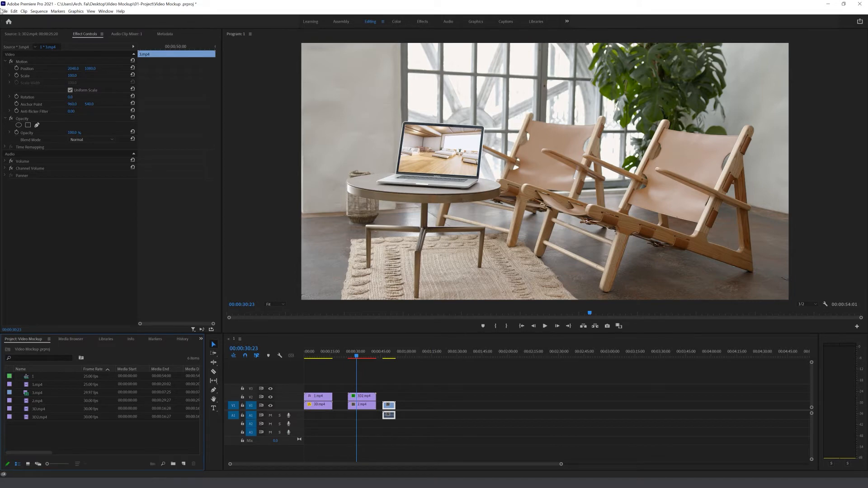
Import GIF.gif from the 01-Project folder and place it on V2 after 3.mp4, with the playhead over it.
left_click(5, 11)
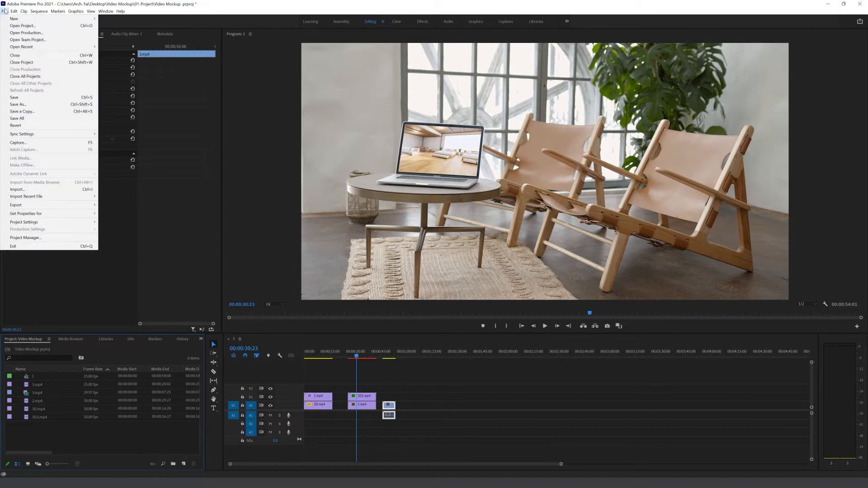
left_click(32, 190)
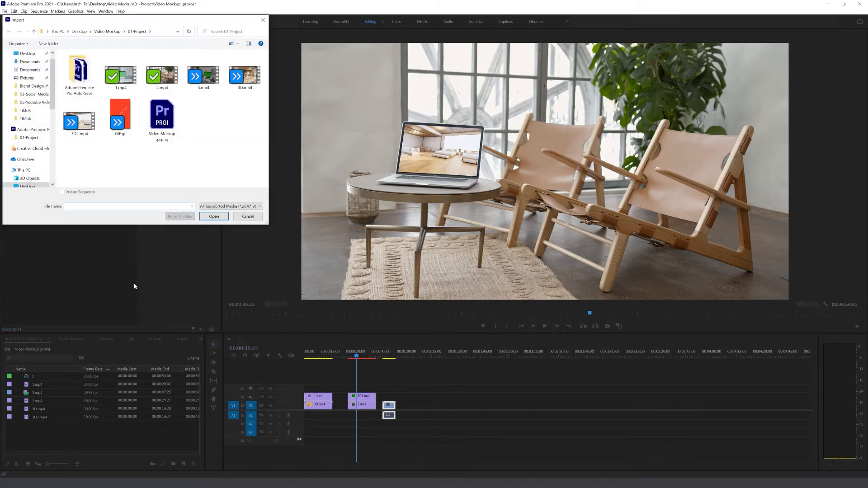
double_click(120, 115)
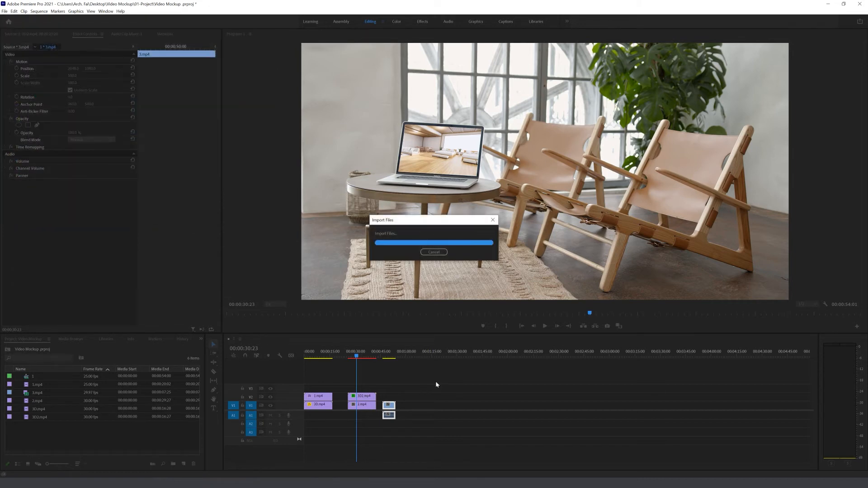
left_click_drag(92, 392, 412, 397)
left_click(413, 357)
left_click_drag(413, 357, 418, 358)
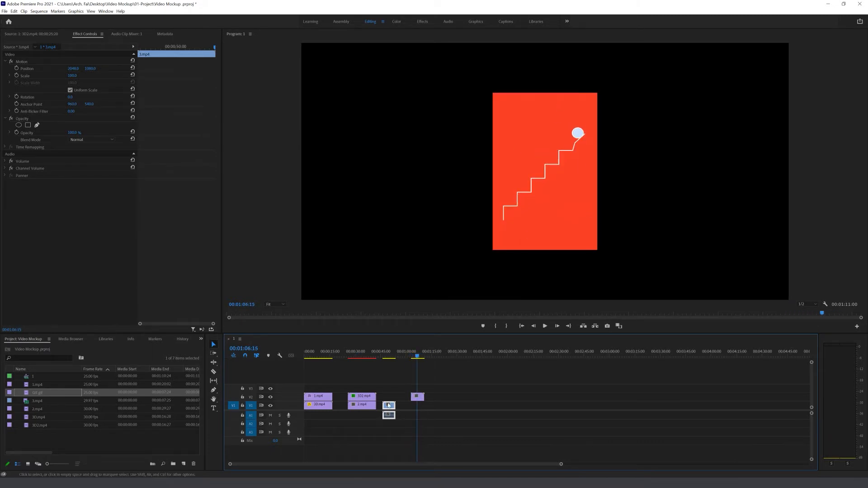
Apply the Ultra Key effect to GIF.gif and sample its red background as the key color.
left_click(555, 140)
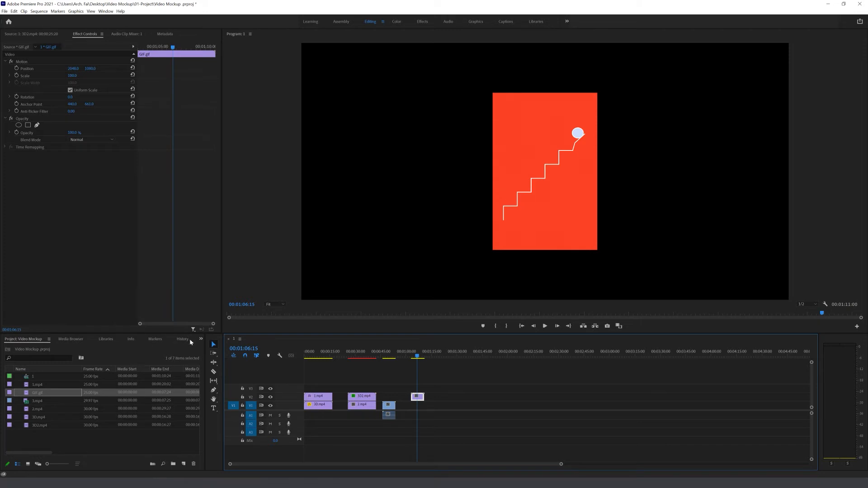
left_click(200, 339)
left_click(222, 385)
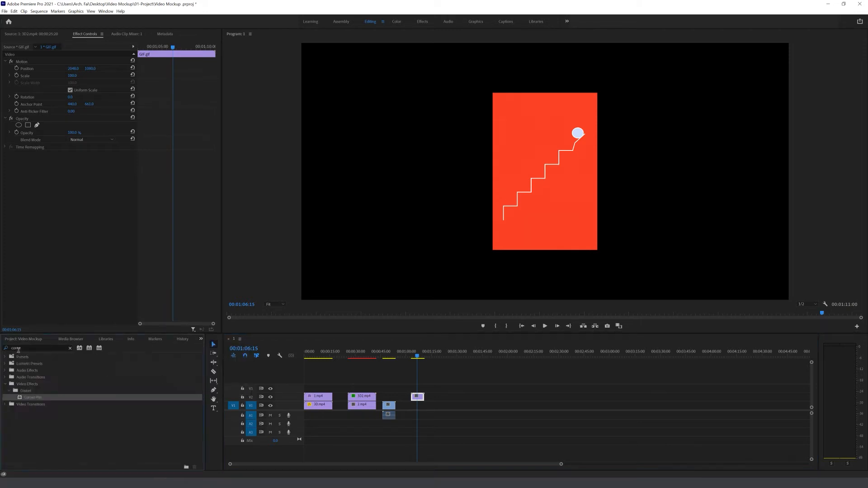
left_click_drag(28, 348, 2, 347)
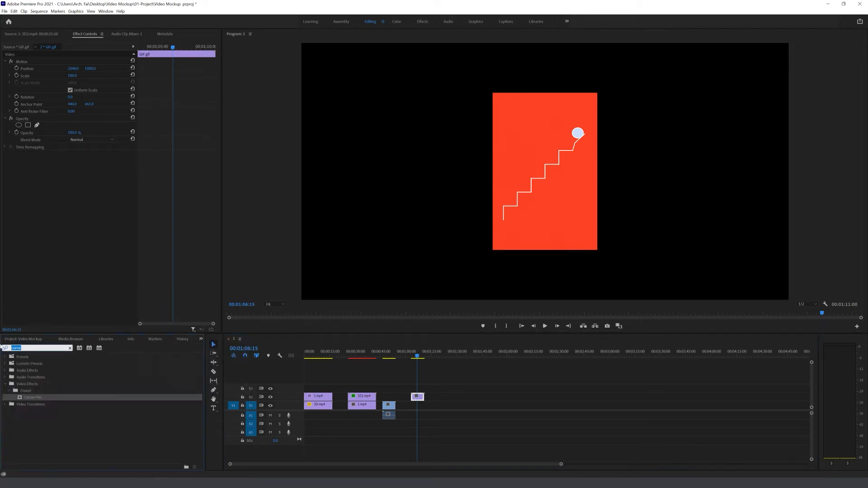
type("key")
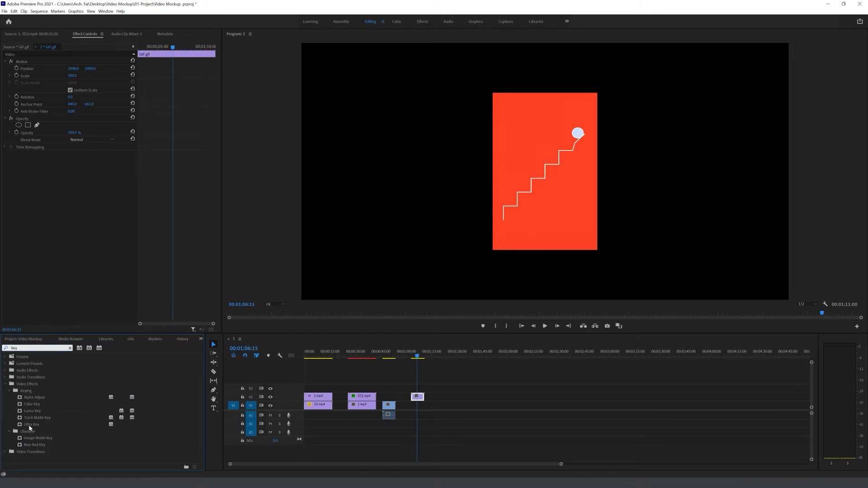
left_click_drag(29, 425, 69, 168)
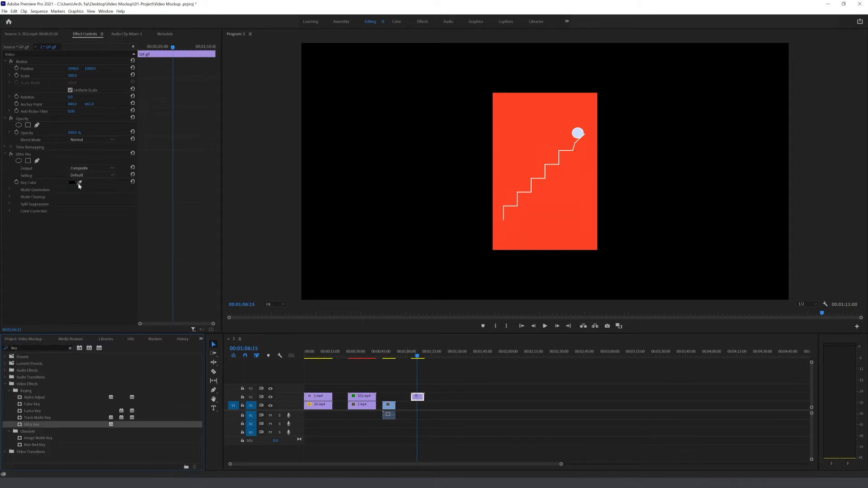
left_click(80, 183)
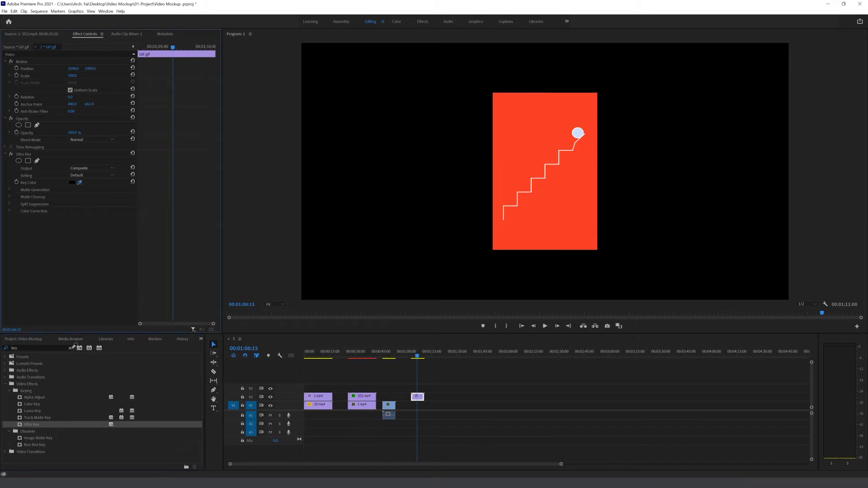
left_click(572, 220)
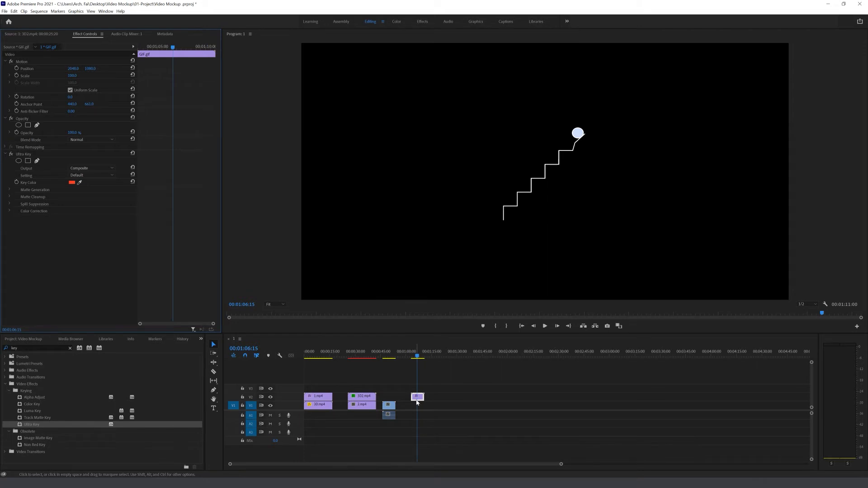
Move the keyed GIF.gif to V3 above the start of 3D2.mp4 and play the composite.
left_click_drag(420, 407, 358, 390)
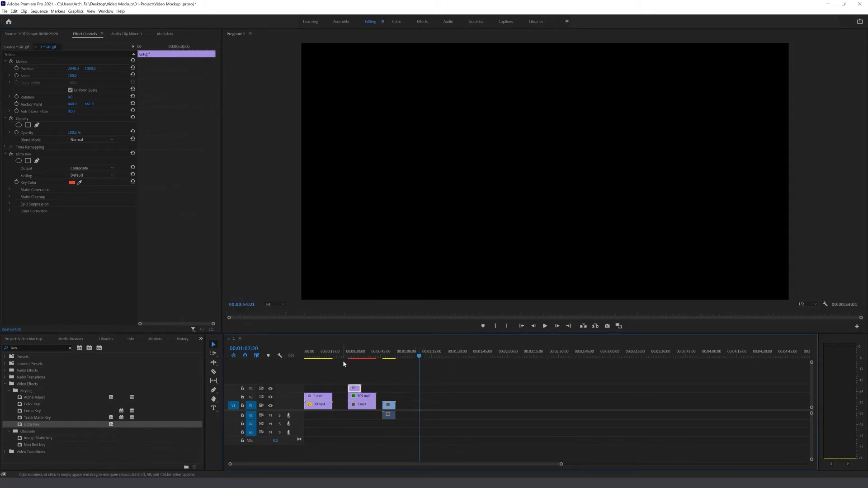
left_click(351, 357)
mouse_move(352, 359)
left_mouse_down()
mouse_move(360, 360)
mouse_move(348, 359)
left_mouse_up()
left_click(545, 326)
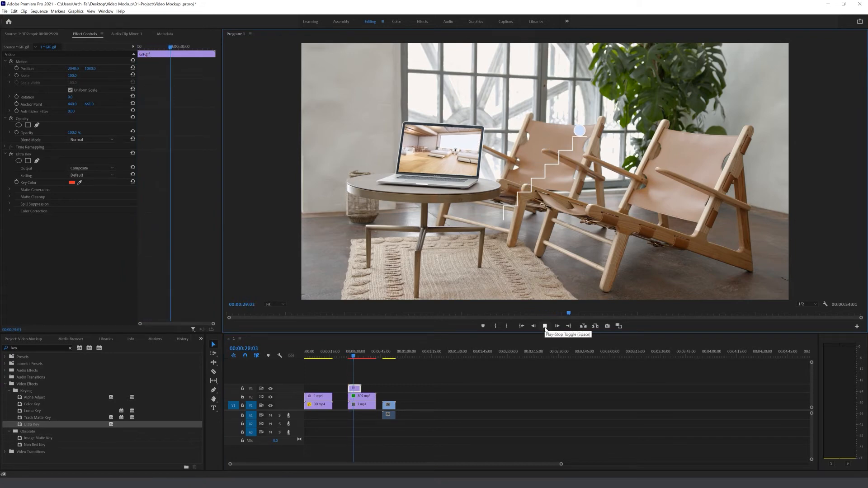
left_click(545, 327)
left_click(355, 390)
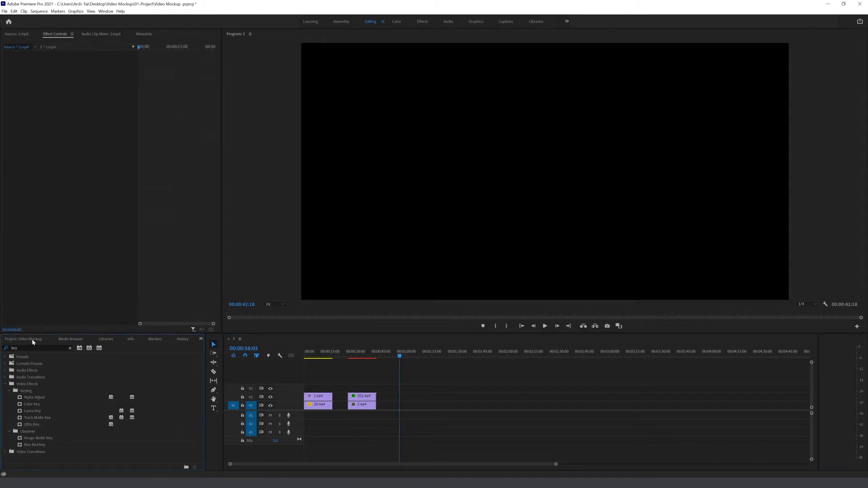
Open 3.mp4 from the project files and place only its video on V2 at 00:00:56:05.
left_click(31, 339)
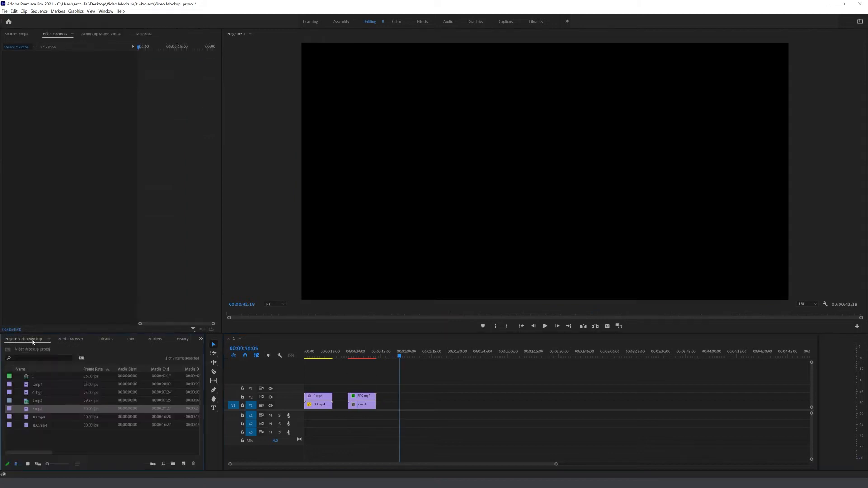
left_click(48, 402)
double_click(26, 401)
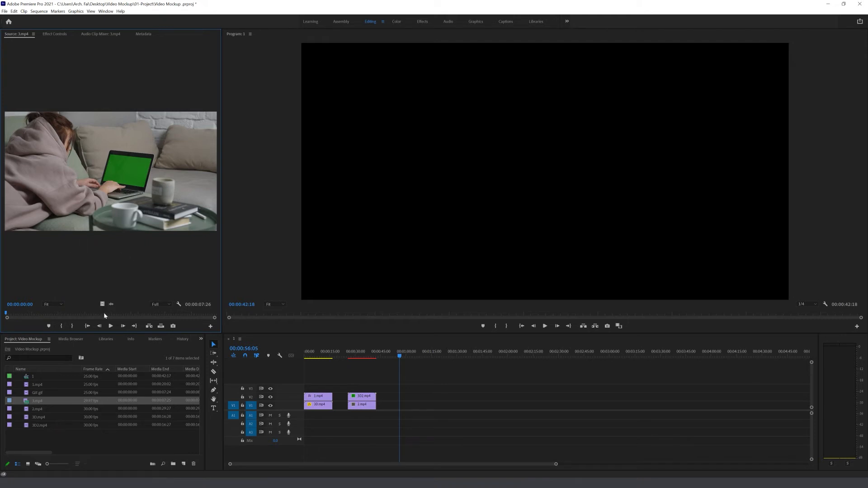
left_click_drag(103, 304, 405, 397)
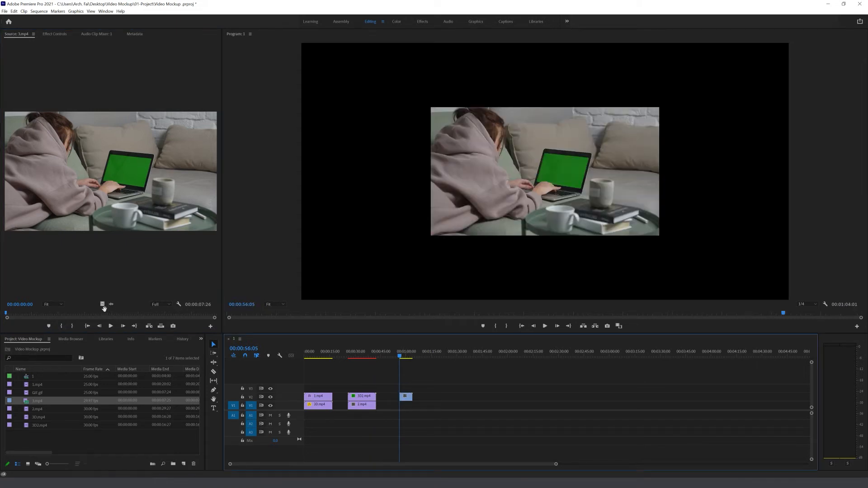
Try adding the audio of 3.mp4 to the timeline on its own, and delete it again.
left_click_drag(112, 306, 421, 417)
left_click_drag(216, 427, 435, 399)
left_click(453, 406)
key("Delete")
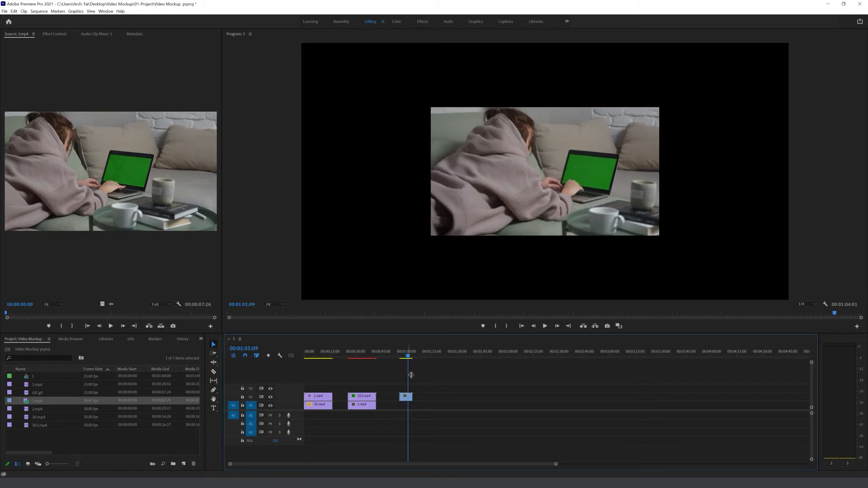
Set the scale of the 3.mp4 clip on V2 to 215 to fill the frame.
left_click_drag(404, 376, 402, 377)
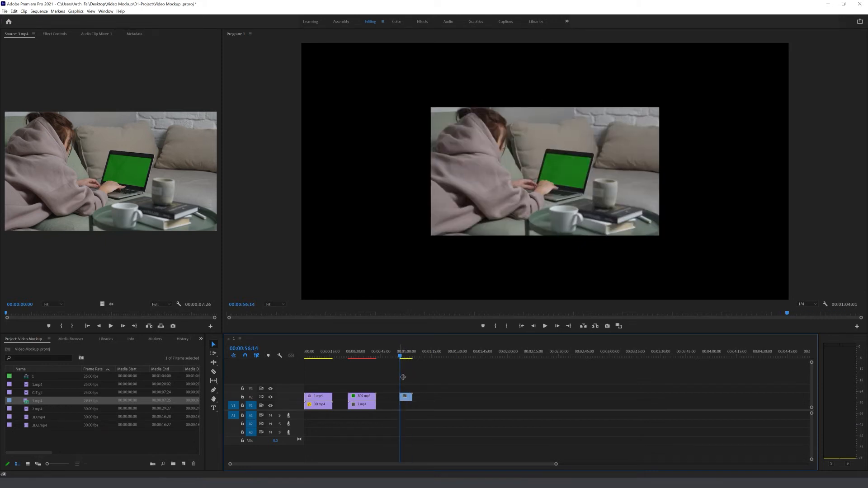
left_click(404, 405)
left_click_drag(402, 408, 401, 408)
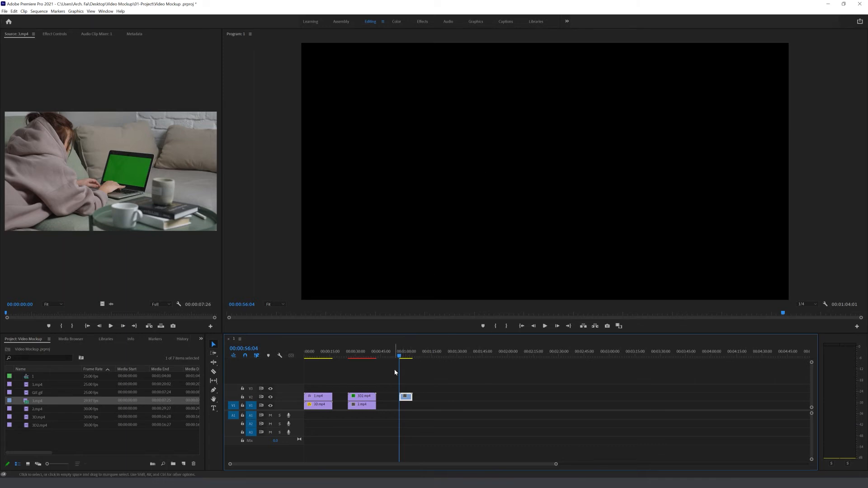
key("Down")
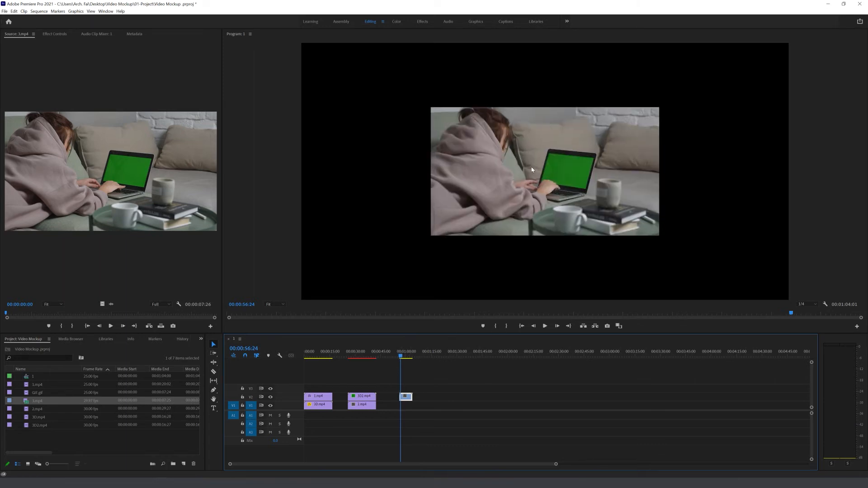
left_click(533, 170)
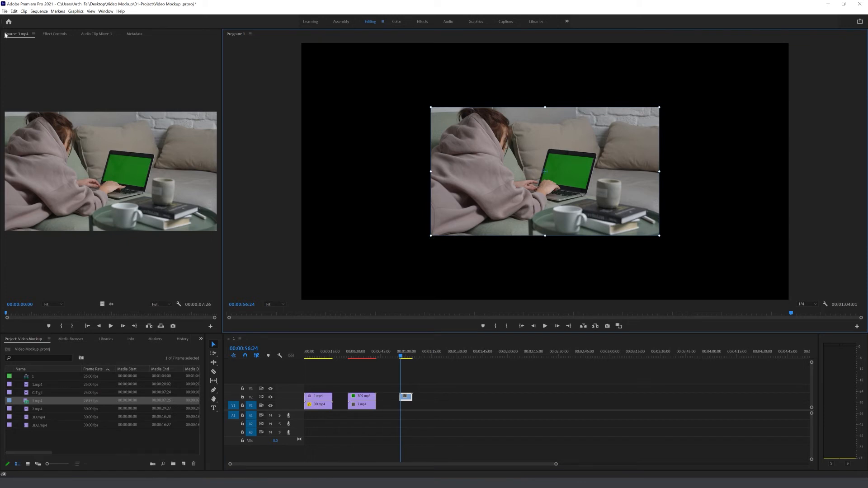
left_click(54, 33)
left_click(72, 75)
type("96")
key("Return")
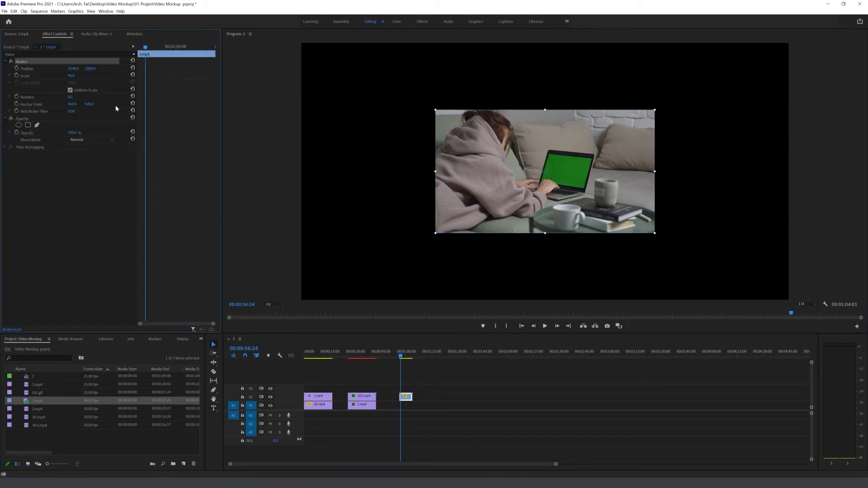
left_click(77, 75)
type("25")
key("Return")
Play the enlarged 3.mp4 clip to check its framing and return the playhead to its start.
left_click(544, 326)
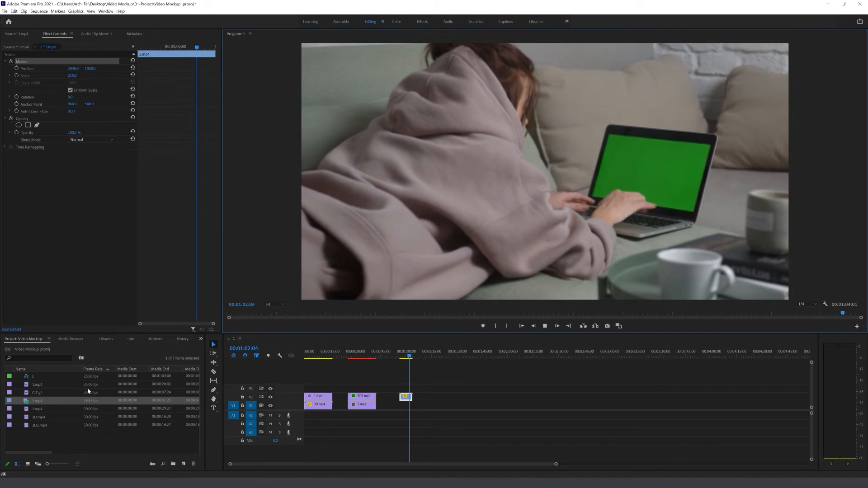
left_click(201, 338)
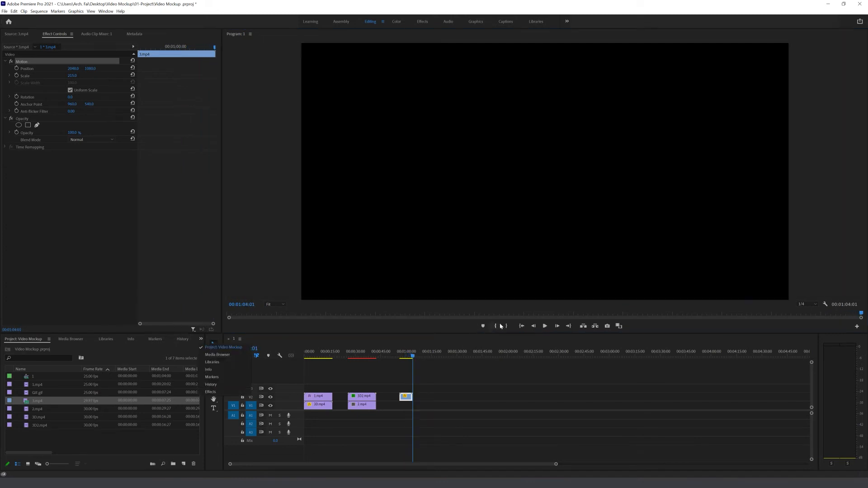
left_click(407, 359)
left_click(400, 357)
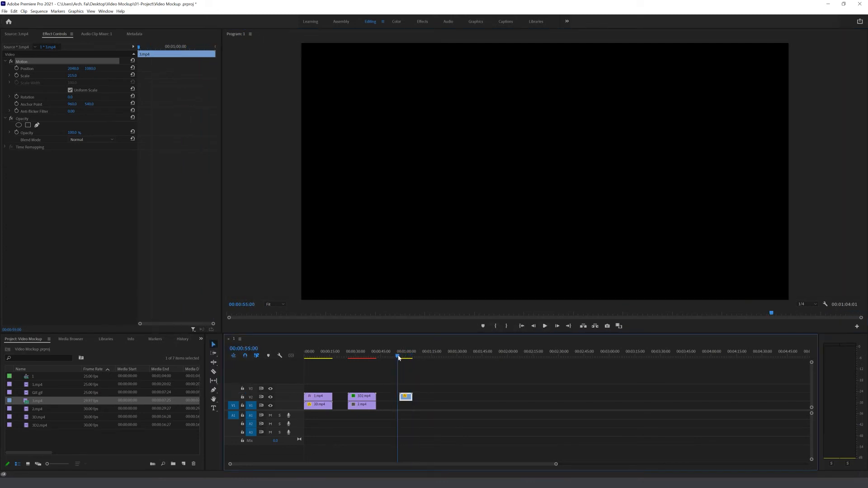
Apply the Ultra Key effect to 3.mp4 and sample the laptop's green screen as the key color.
left_click(200, 339)
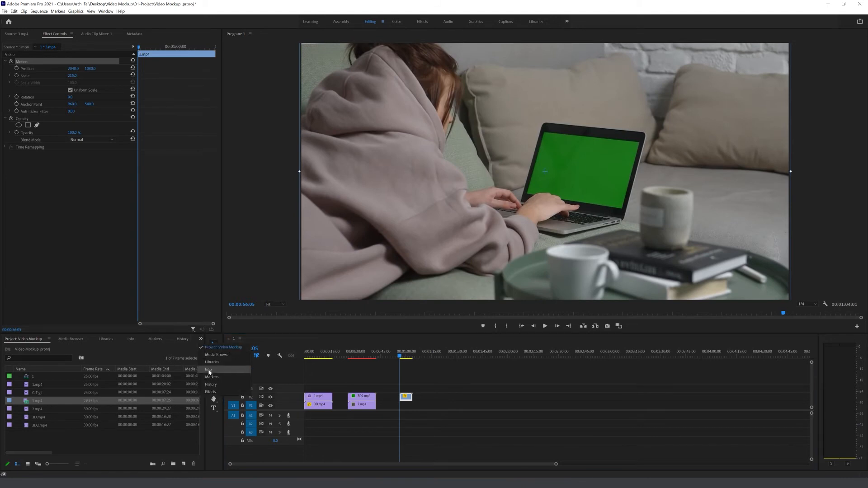
left_click(216, 391)
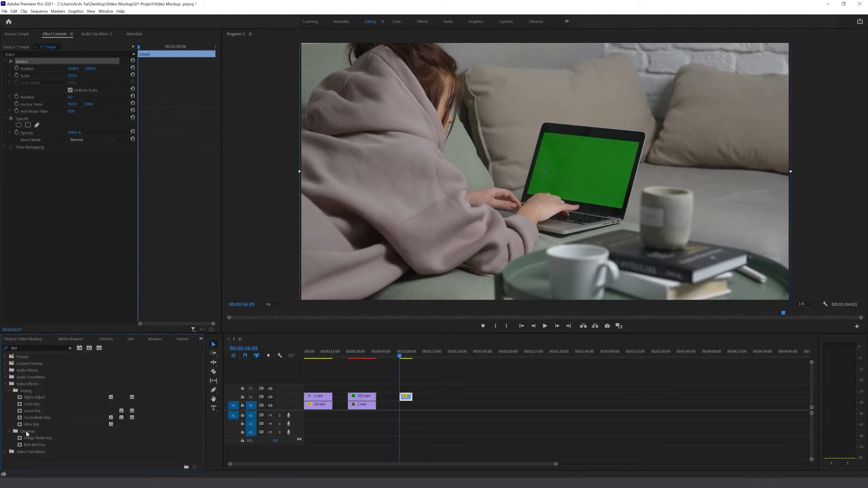
left_click_drag(33, 426, 405, 397)
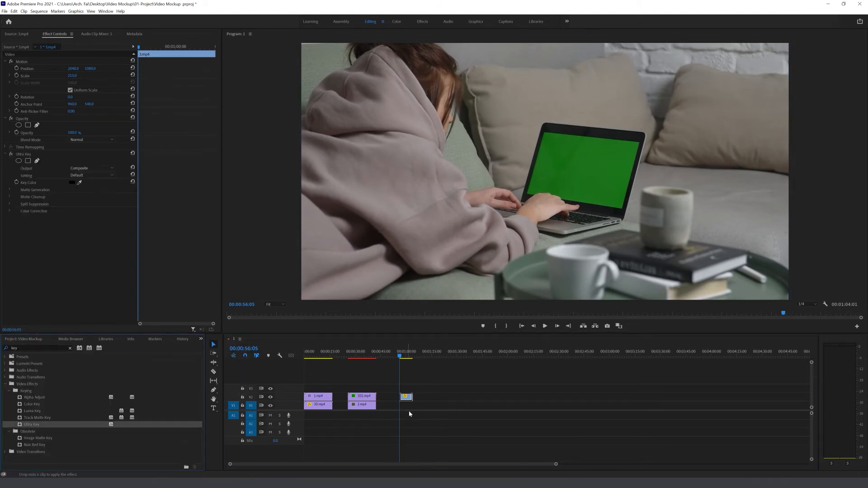
left_click(80, 183)
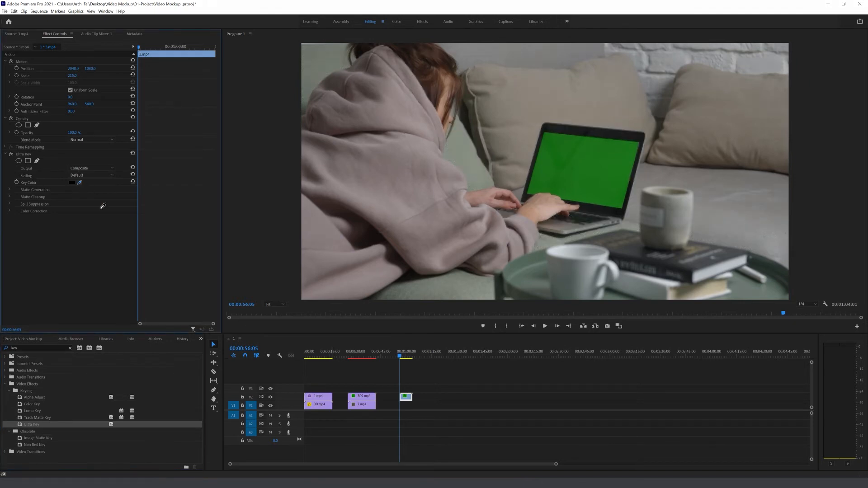
left_click(605, 158)
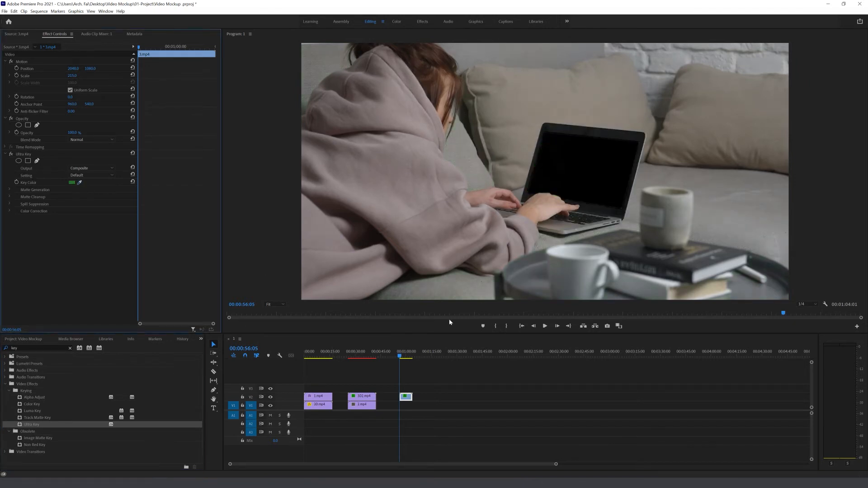
Play and scrub through the keyed 3.mp4 clip to check the laptop screen.
left_click(398, 383)
key("space")
left_click_drag(405, 385, 403, 386)
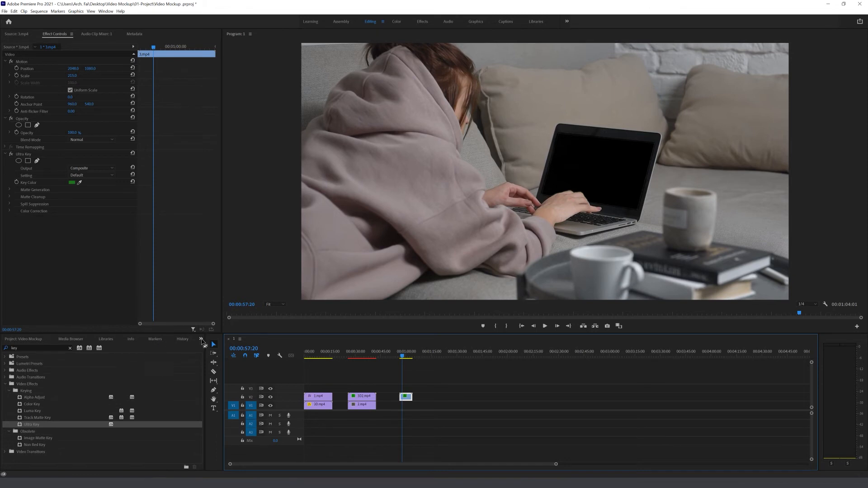
Place 3D.mp4 on V3 directly above 3.mp4, trimmed to the same length.
left_click(202, 340)
left_click(217, 347)
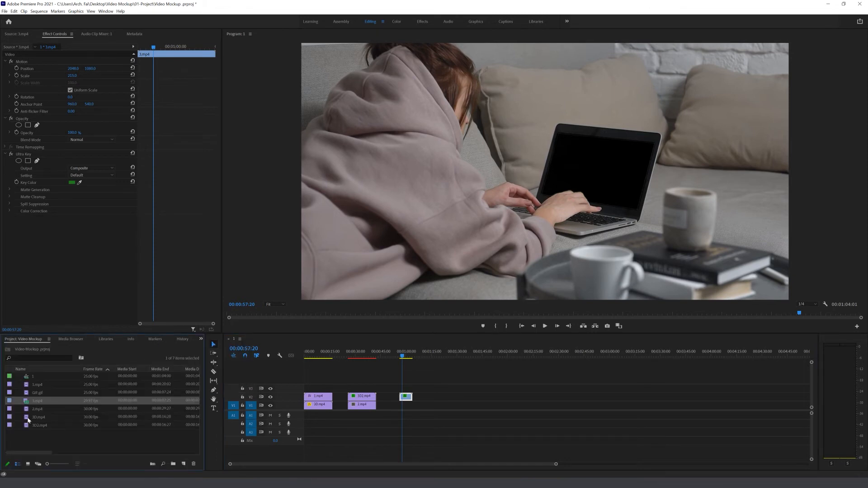
left_click_drag(34, 416, 412, 391)
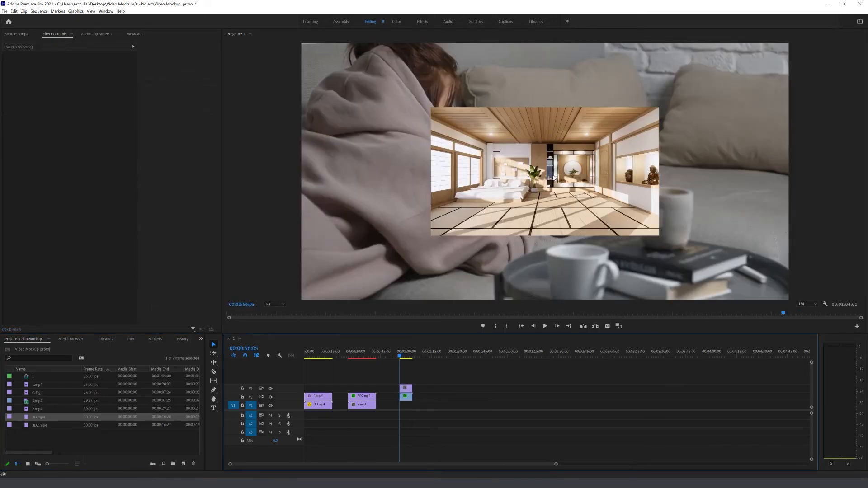
Scale 3D.mp4 down to 54 and position it over the laptop screen in the preview.
left_click(573, 180)
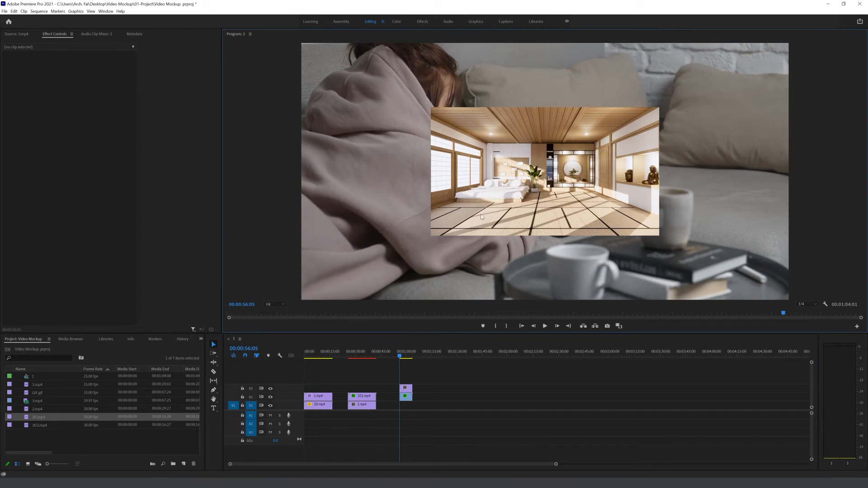
left_click(539, 191)
left_click_drag(538, 185, 574, 193)
left_click_drag(79, 76, 58, 76)
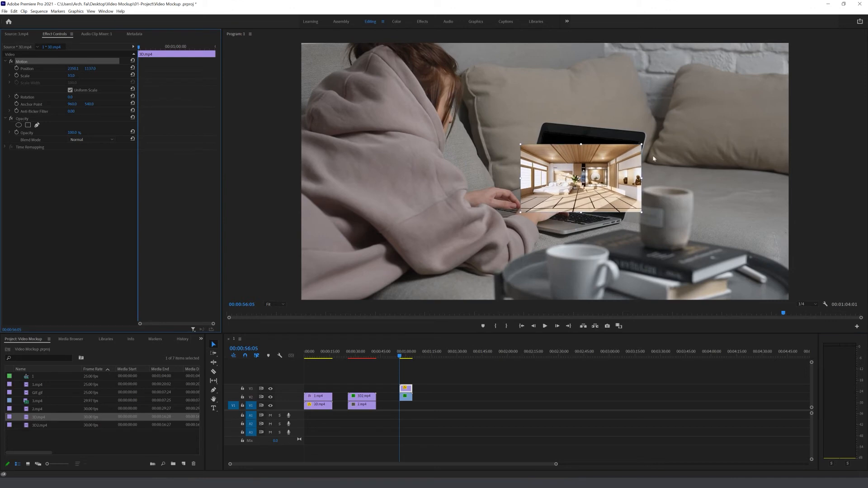
left_click_drag(548, 185, 542, 171)
left_click_drag(76, 76, 73, 76)
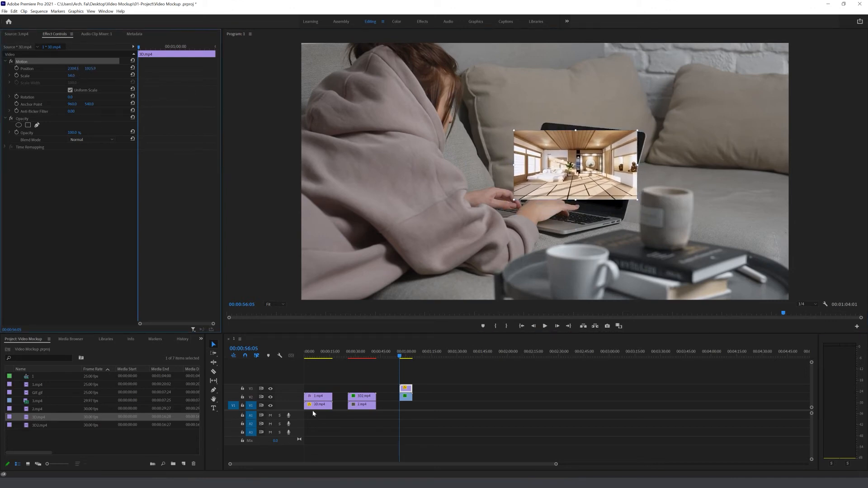
Find the Corner Pin effect and apply it to the 3D.mp4 clip on V3.
left_click(201, 339)
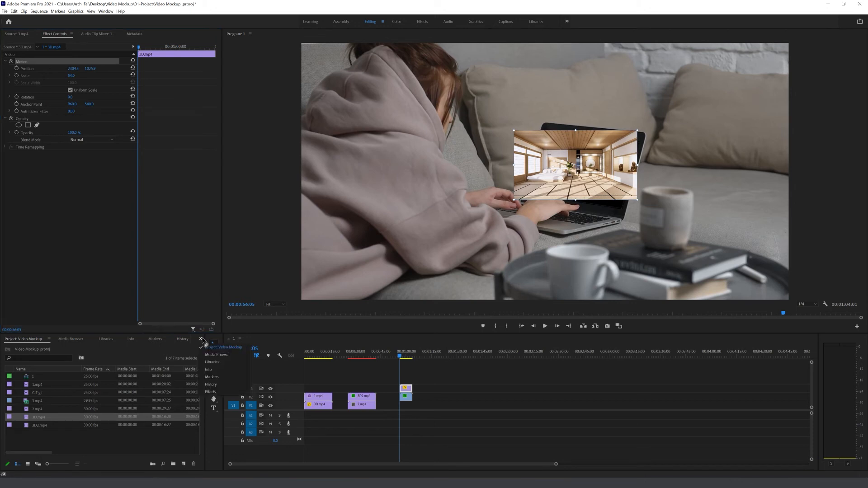
left_click(217, 392)
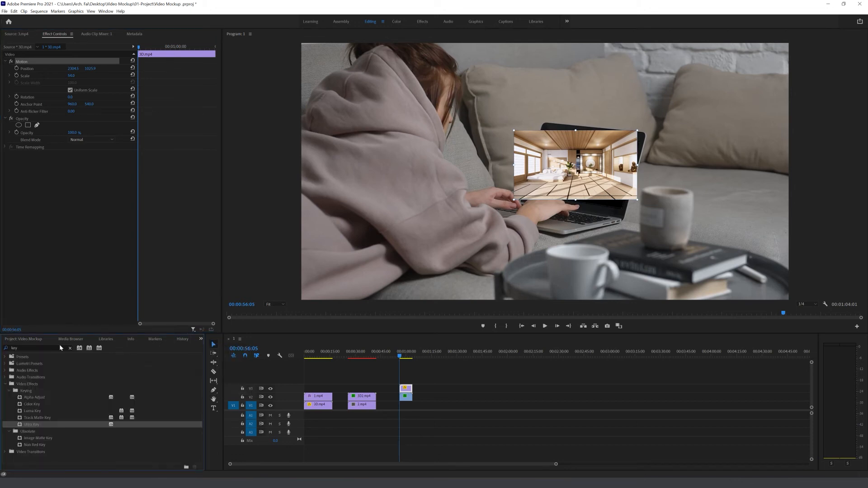
left_click(50, 349)
type("co")
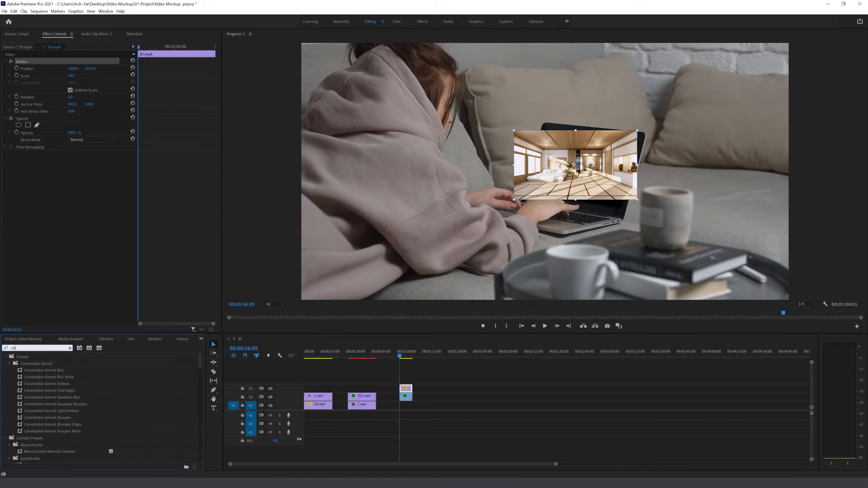
type("rn")
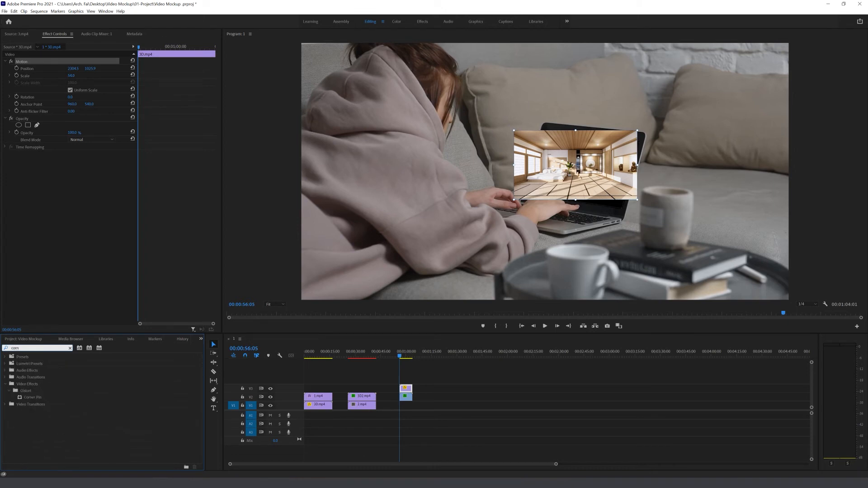
left_click_drag(38, 397, 408, 396)
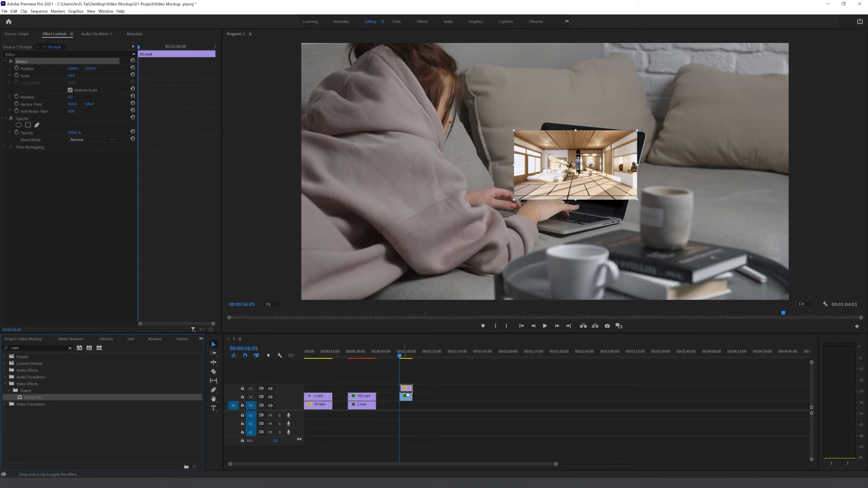
left_click_drag(405, 393, 406, 394)
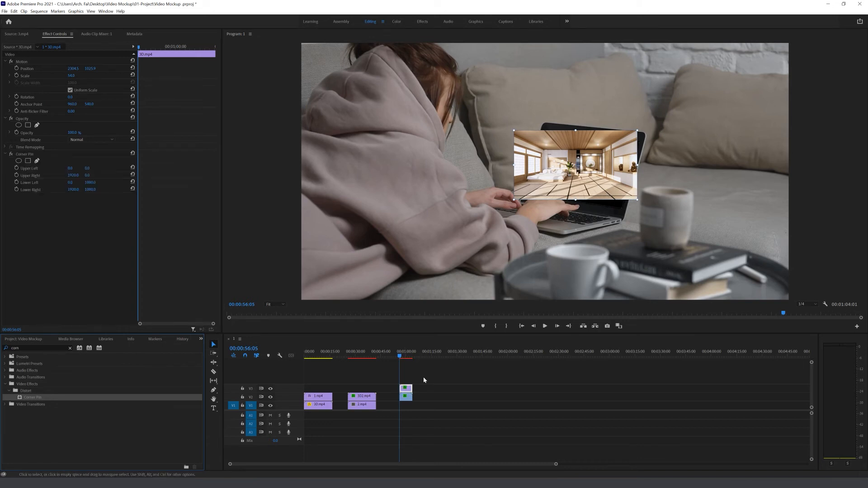
Fit the four Corner Pin points of 3D.mp4 to the corners of the laptop's display.
left_click(29, 170)
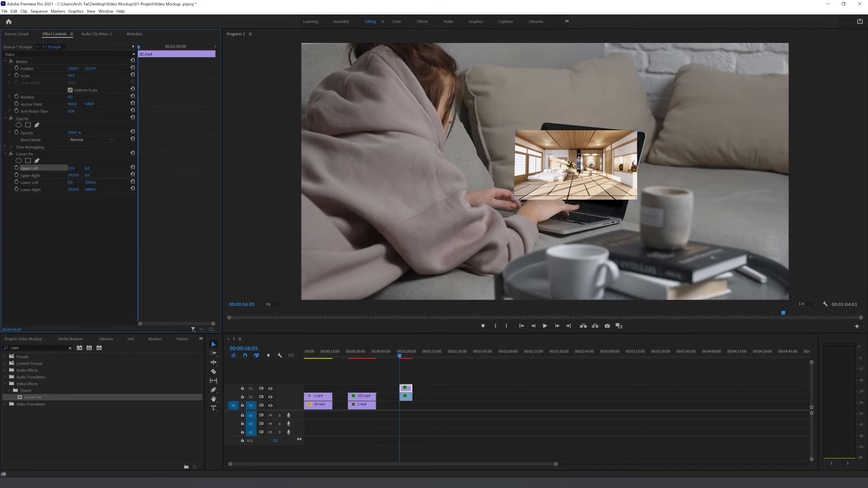
left_click(278, 304)
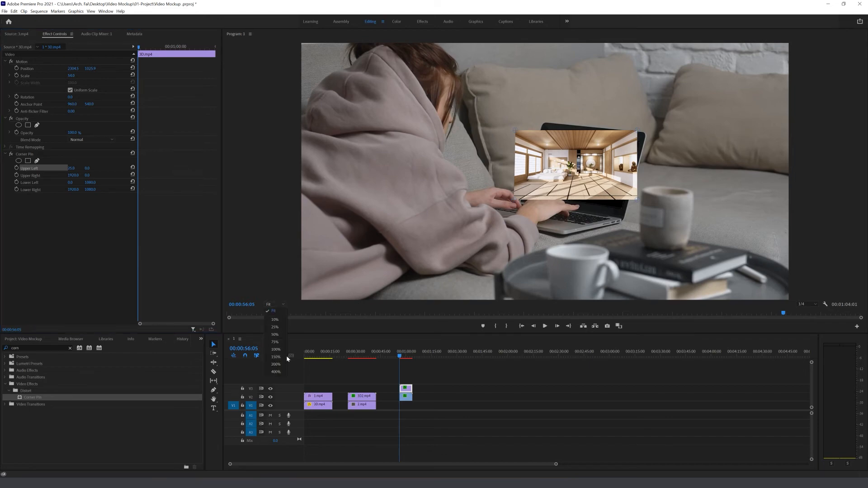
left_click(275, 341)
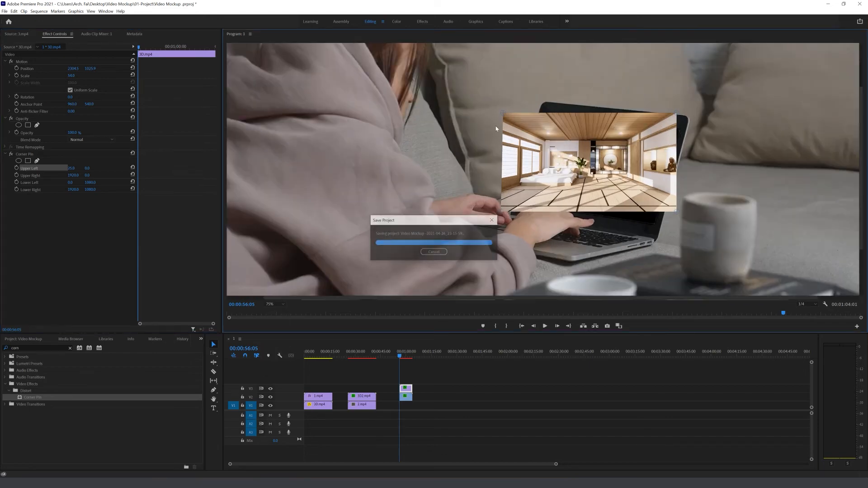
left_click(274, 304)
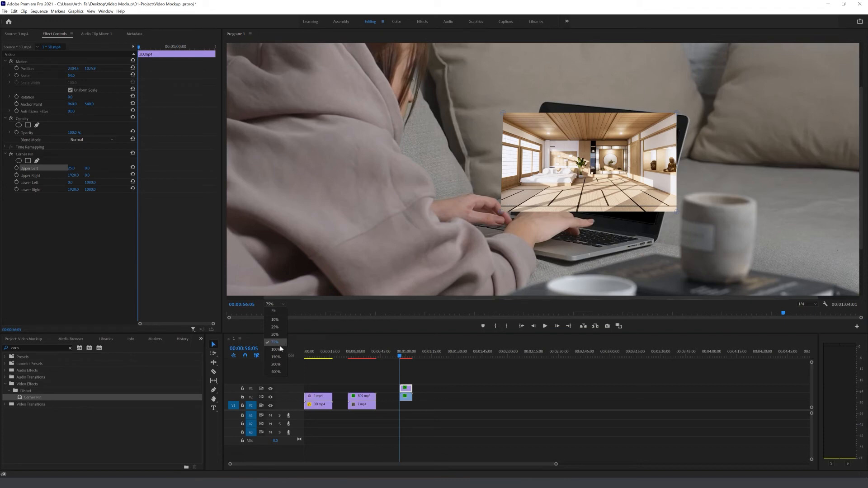
left_click(275, 349)
left_click_drag(493, 98, 546, 93)
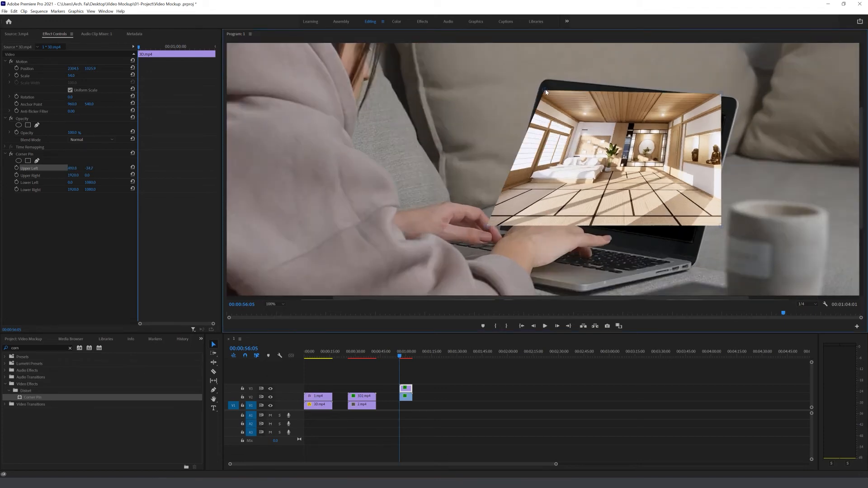
left_click_drag(483, 225, 505, 213)
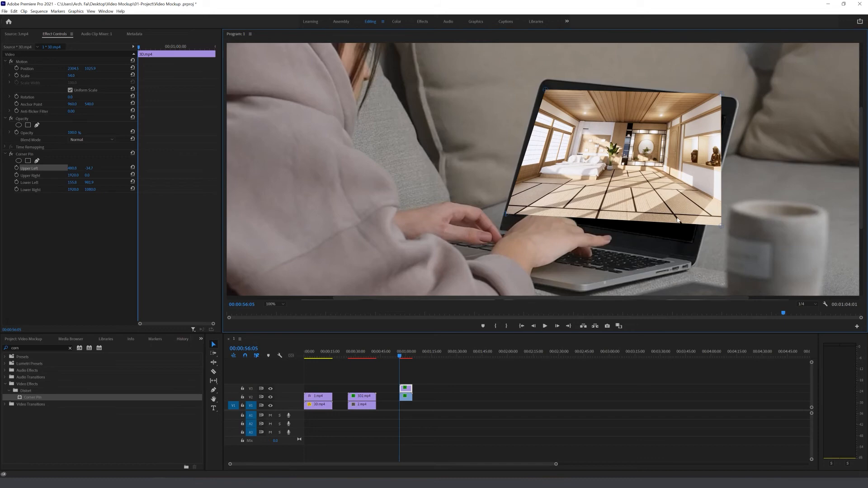
left_click_drag(721, 226, 694, 246)
left_click_drag(728, 112, 729, 110)
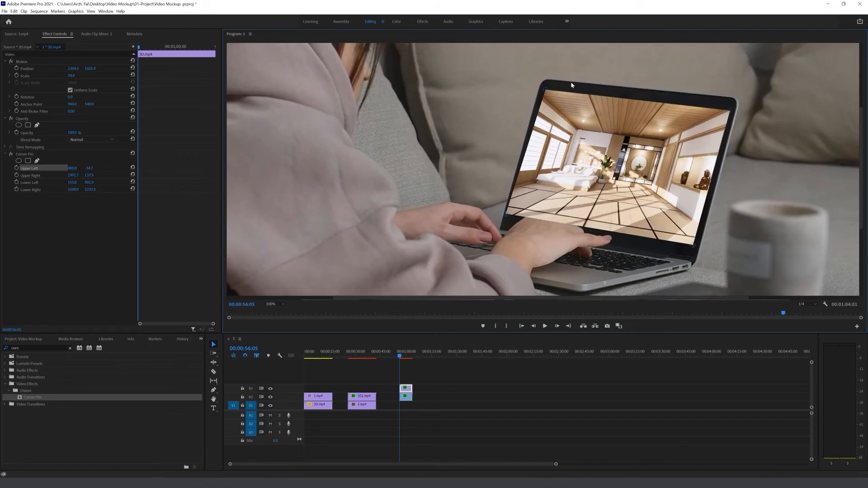
left_click_drag(506, 215, 509, 217)
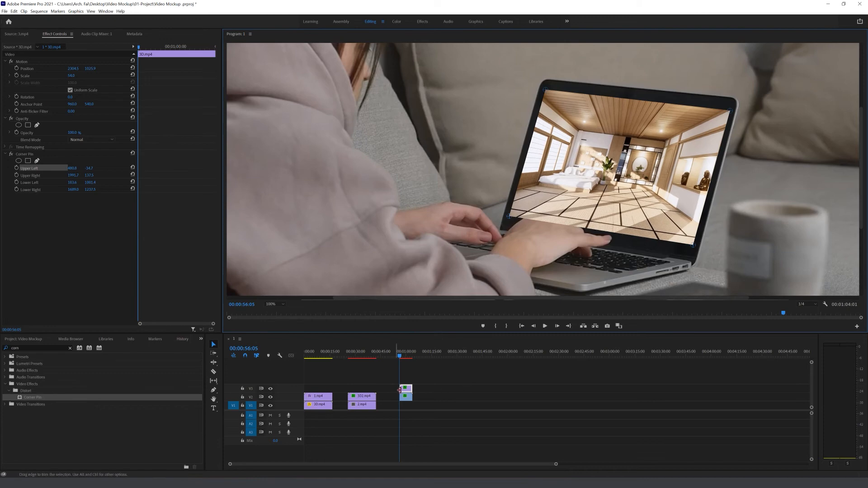
Move 3D.mp4 from V3 to V1, directly beneath the keyed 3.mp4 clip, and fit the whole frame in the preview.
left_click_drag(406, 390, 408, 412)
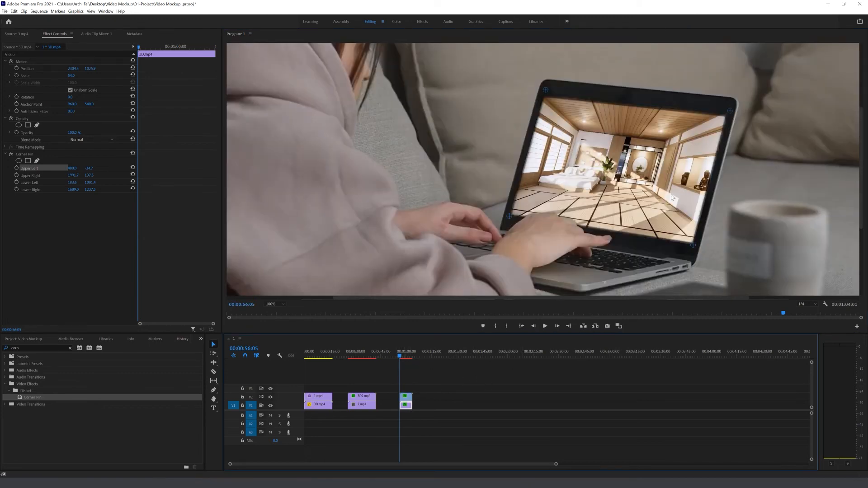
left_click(278, 307)
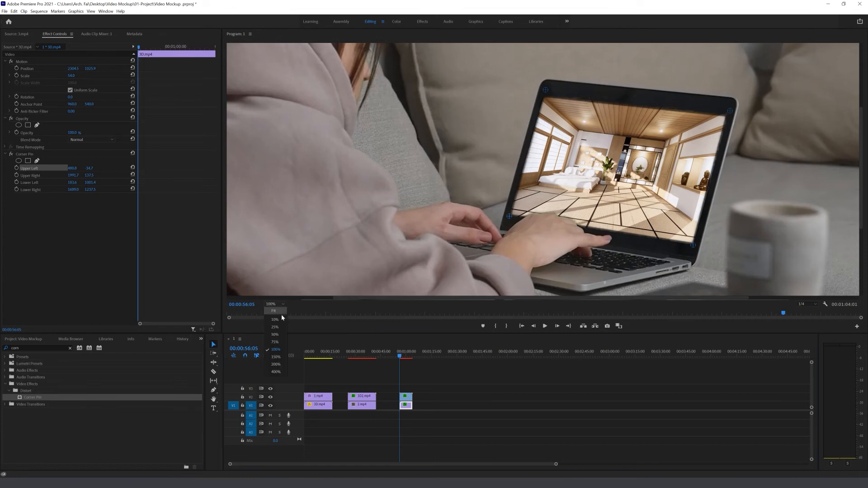
left_click(273, 311)
left_click(462, 373)
key("=")
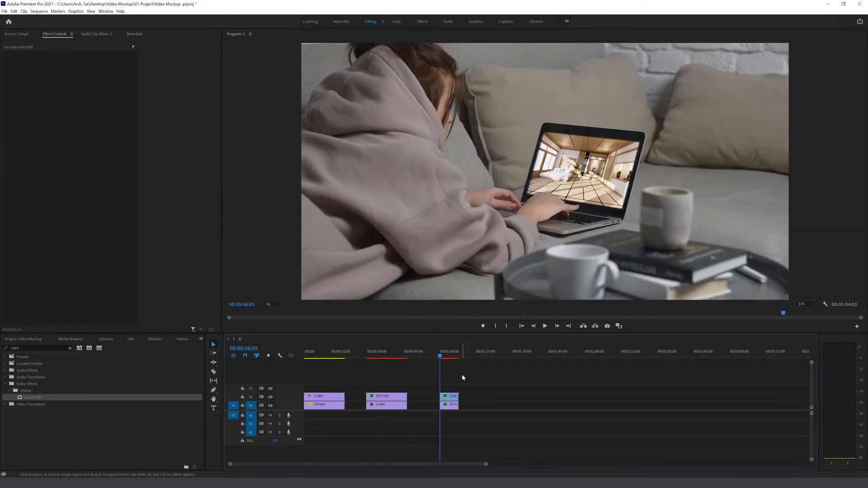
Play and scrub the laptop composite to check whether the inserted video follows the moving screen.
left_click(546, 327)
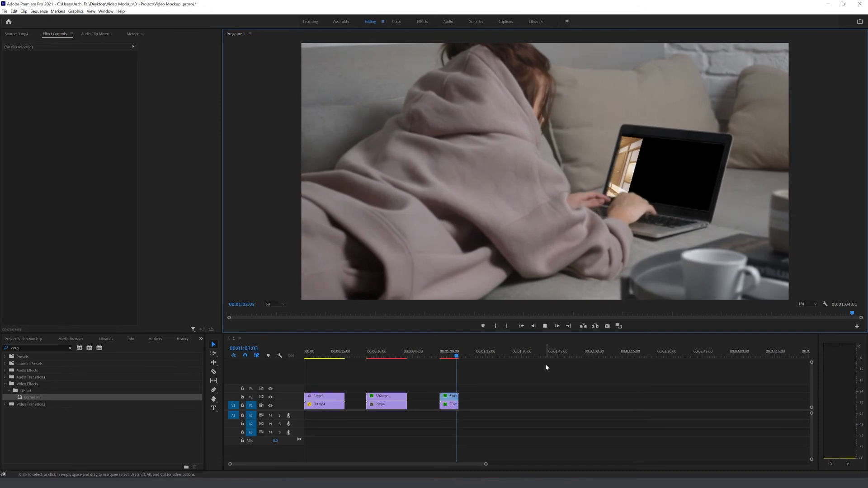
left_click(444, 355)
left_click_drag(446, 370, 442, 371)
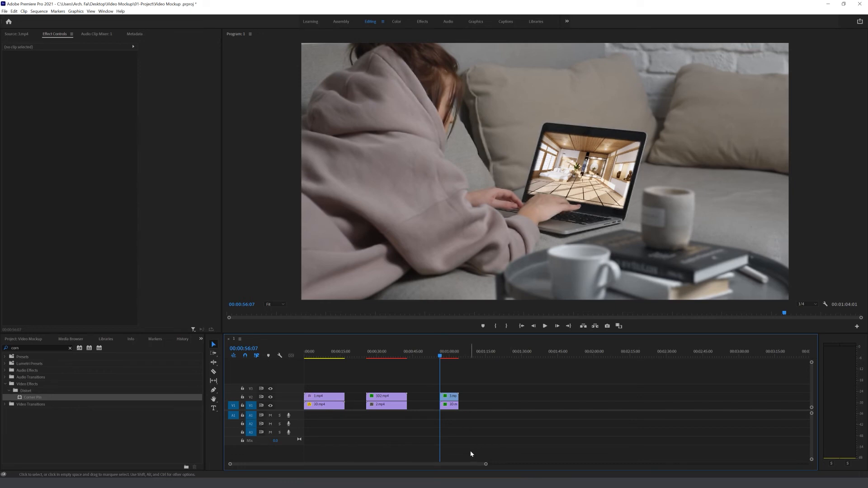
key("=")
key("=")
left_click_drag(351, 466, 350, 466)
left_click_drag(560, 424, 560, 424)
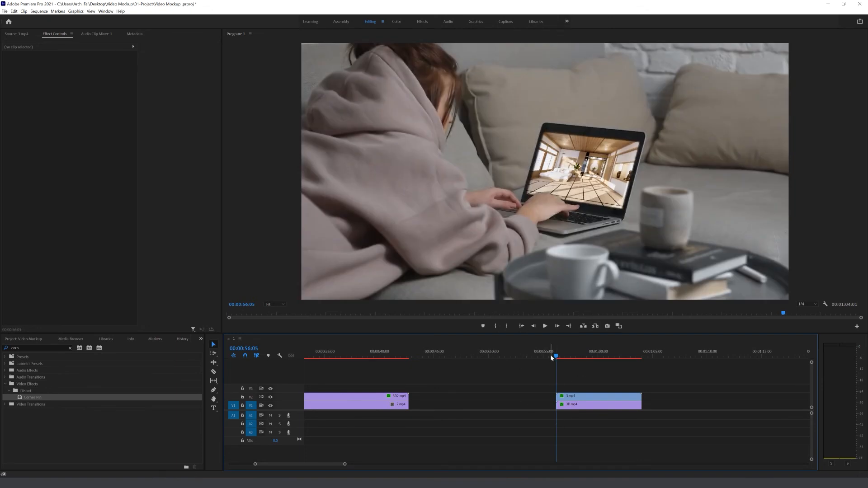
left_click(545, 326)
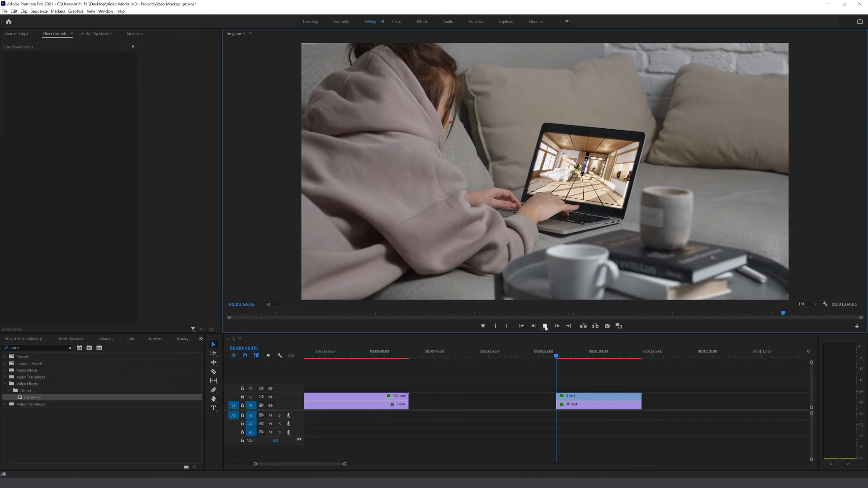
left_click(545, 326)
Start Position and Scale keyframes on 3D.mp4 at its first frame, 00:00:56:05.
left_click(556, 356)
left_click_drag(557, 358, 558, 358)
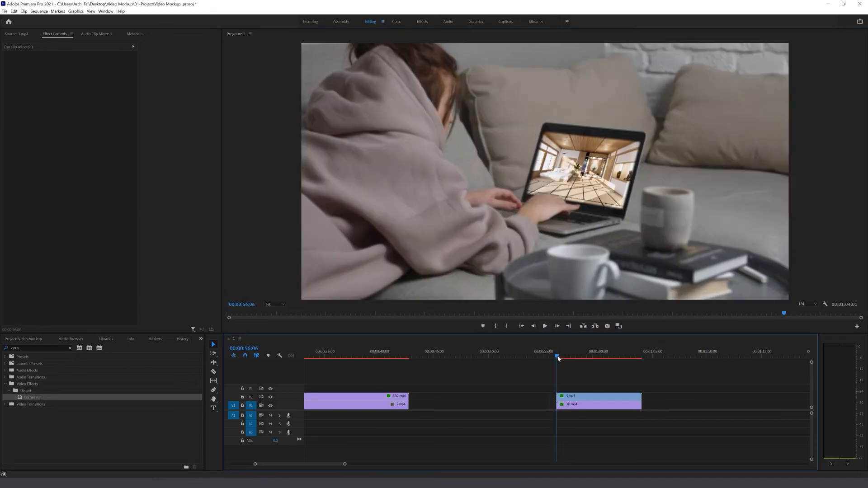
left_click(534, 328)
left_click(534, 326)
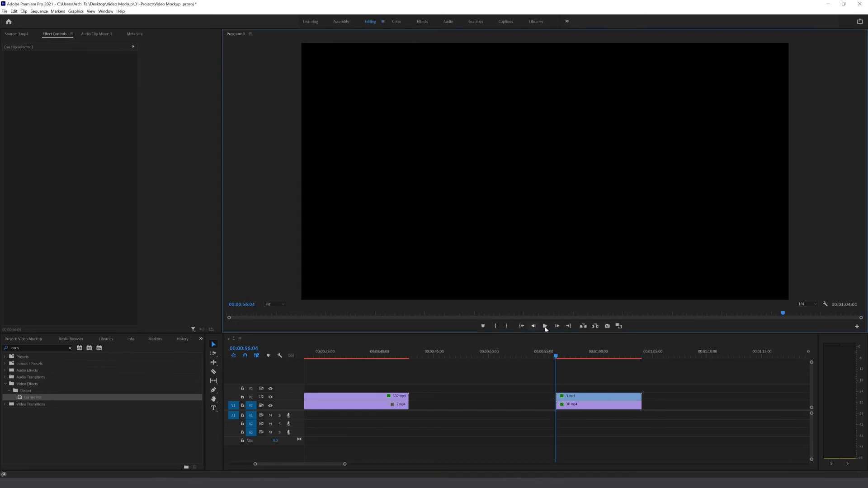
left_click(557, 326)
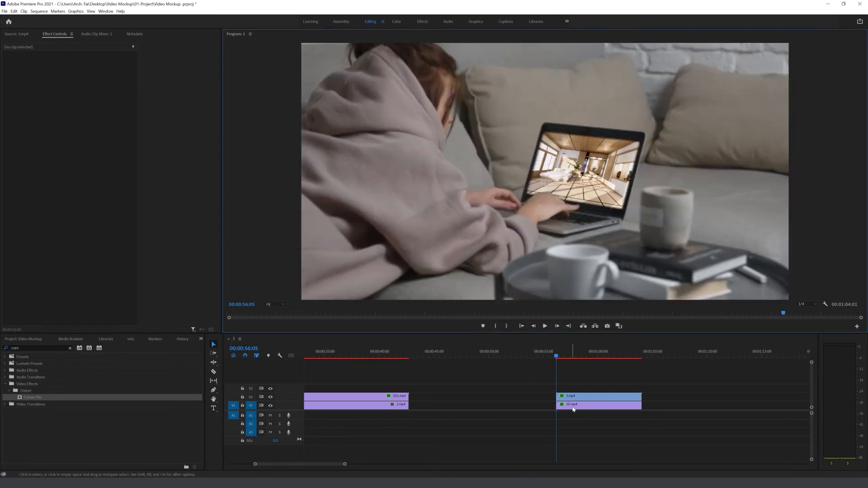
left_click(573, 409)
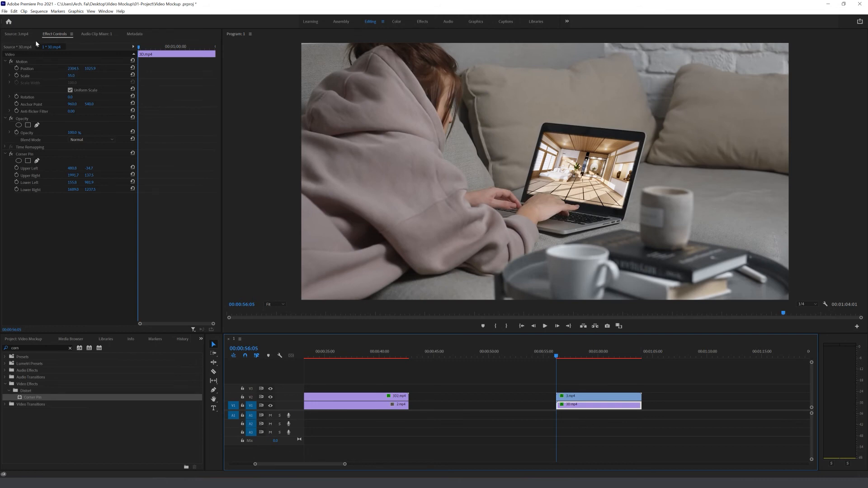
left_click(16, 68)
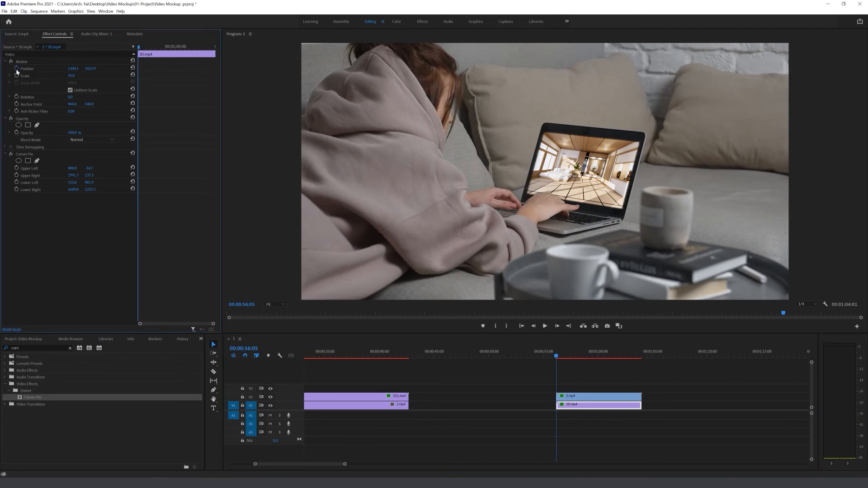
left_click(16, 76)
At 00:01:03:20, keyframe the horizontal position of 3D.mp4 to about 3081.5 and its scale to 58.
left_click_drag(556, 356, 640, 359)
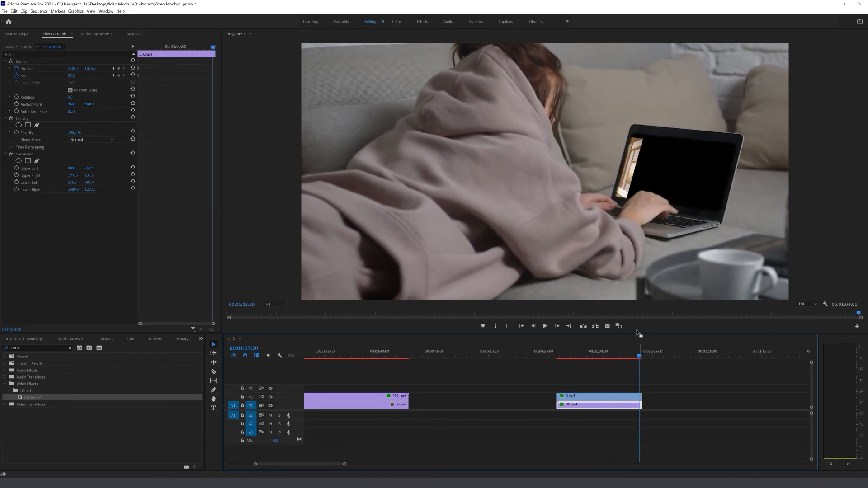
left_click_drag(73, 69, 458, 69)
left_click(78, 77)
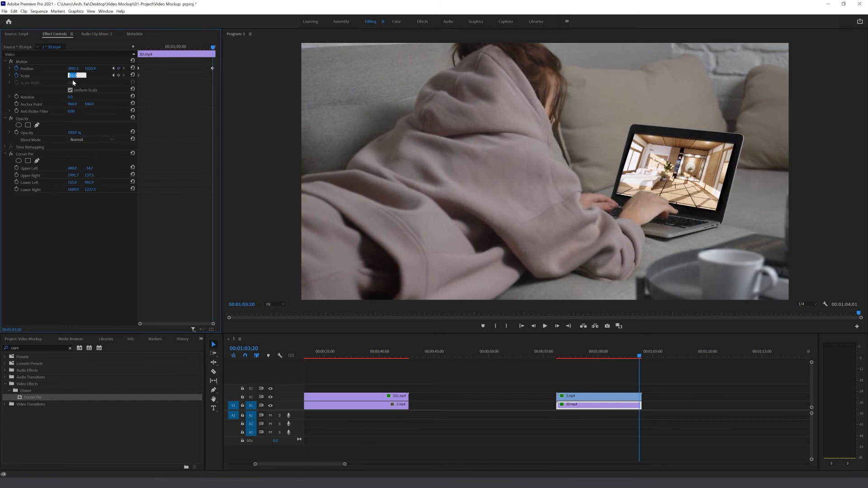
type("58")
key("Return")
Play the animated laptop composite from its start to check the tracking of the inserted video.
left_click(561, 362)
left_click(557, 355)
left_click(543, 326)
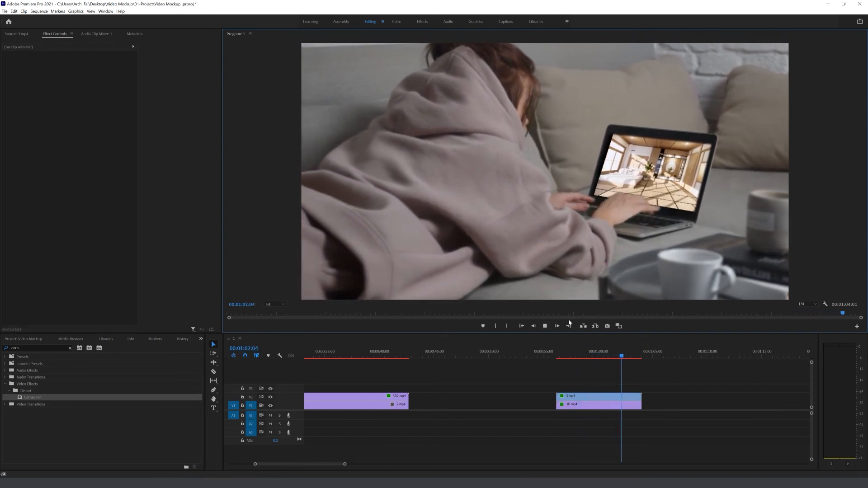
left_click(545, 326)
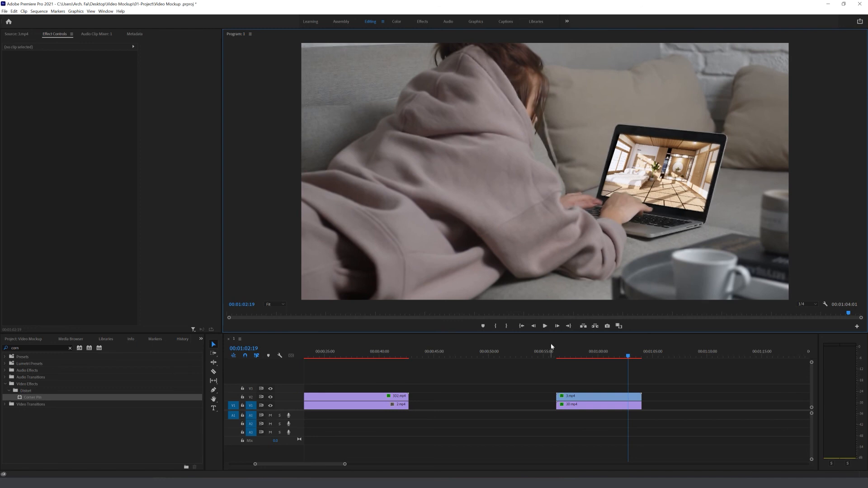
Add a Position keyframe to 3D.mp4 at 00:00:59:20 with the horizontal value at about 2584.6, realigning it to the laptop screen.
left_click(17, 34)
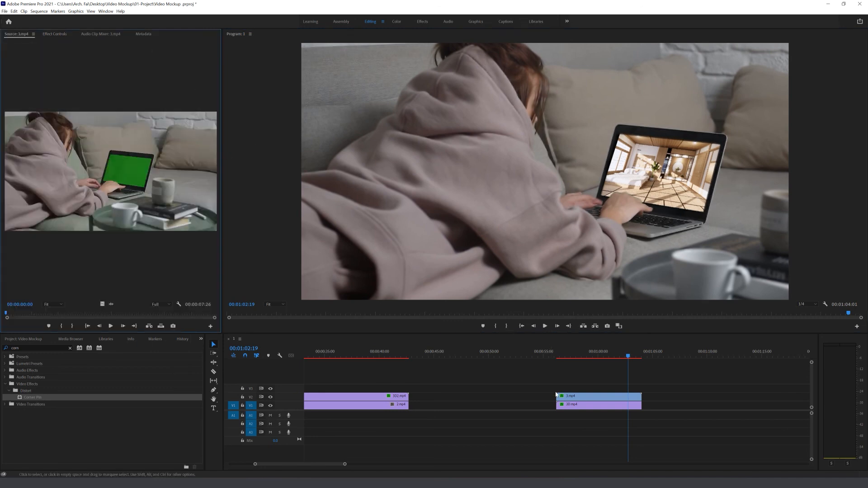
left_click(54, 34)
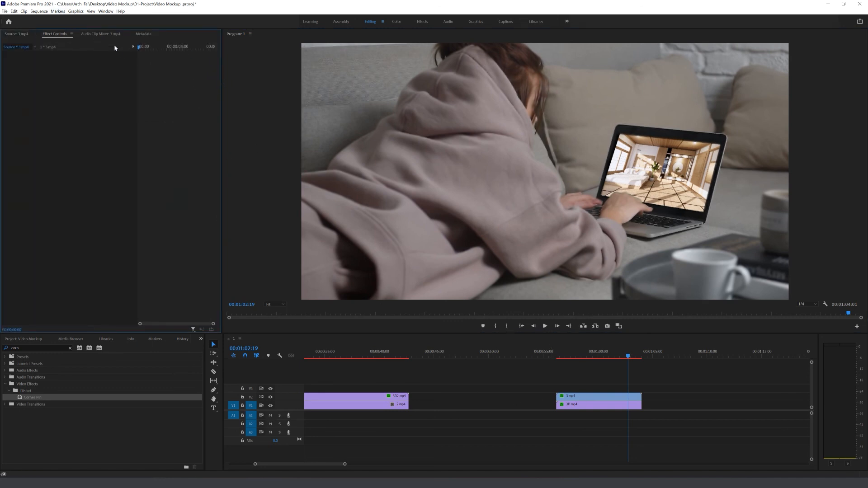
left_click(595, 351)
left_click(578, 405)
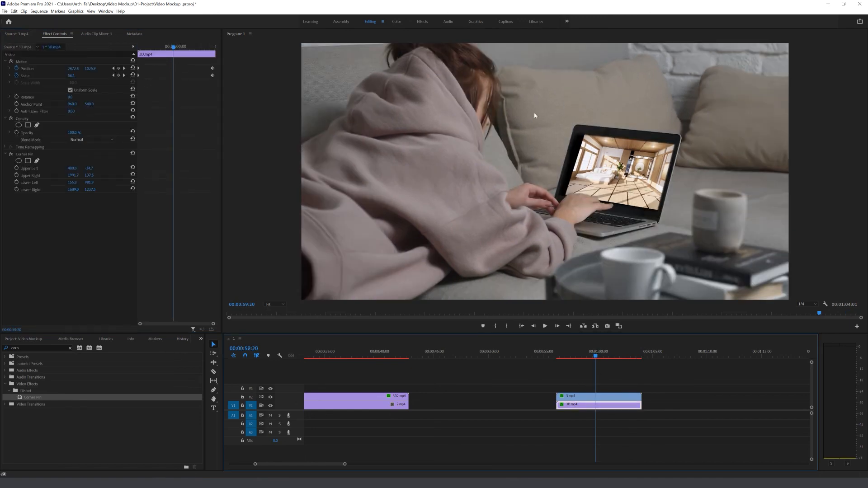
left_click_drag(74, 68, 38, 68)
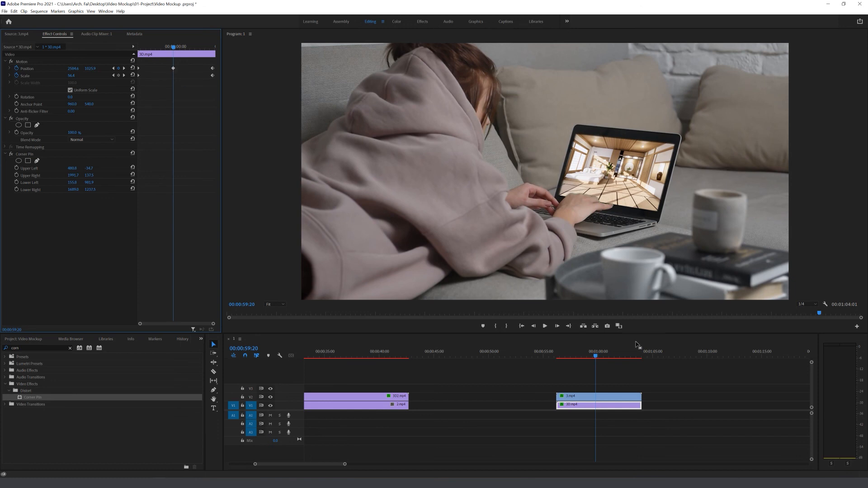
Replay the laptop composite from its start to check the motion around the middle Position keyframe.
left_click(555, 356)
left_click(546, 327)
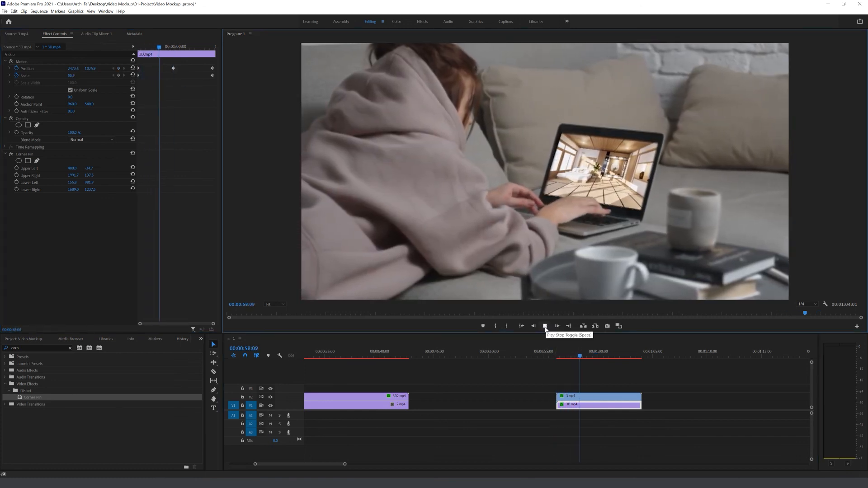
left_click(545, 326)
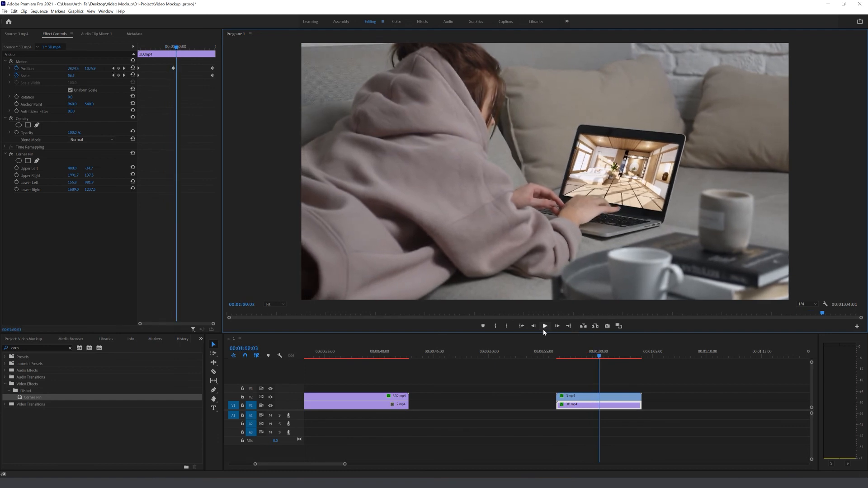